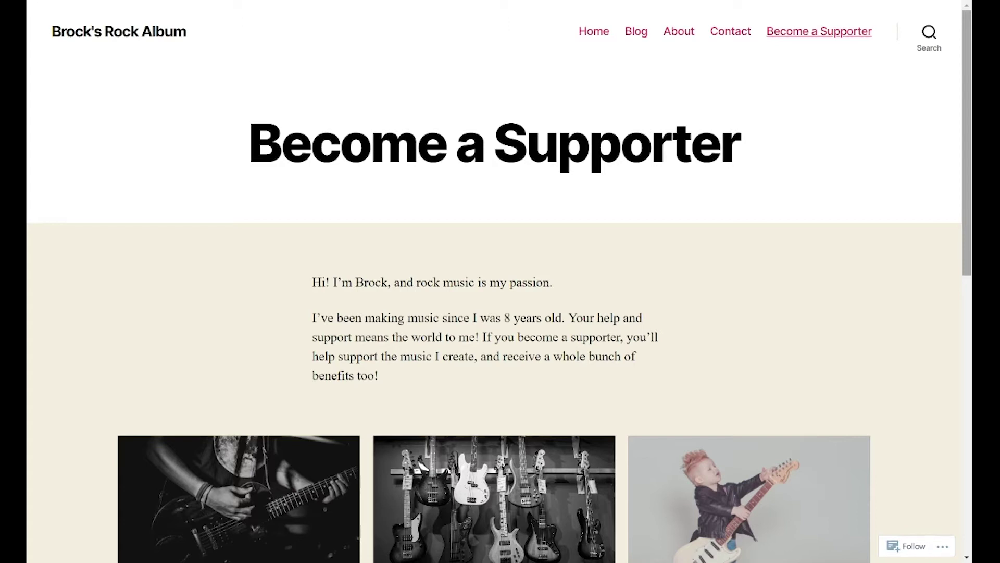
left_click_drag(968, 31, 968, 53)
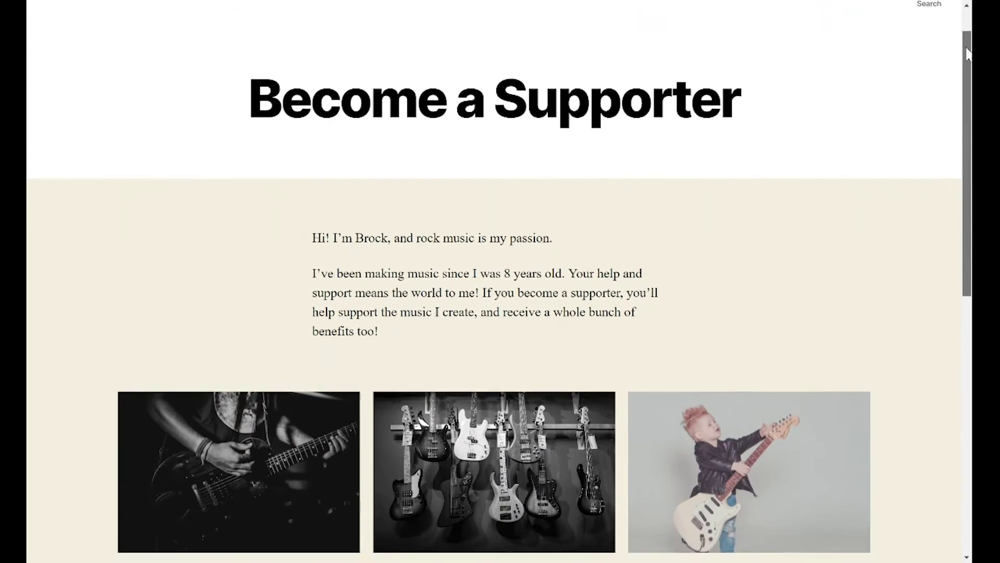
left_click_drag(968, 53, 960, 302)
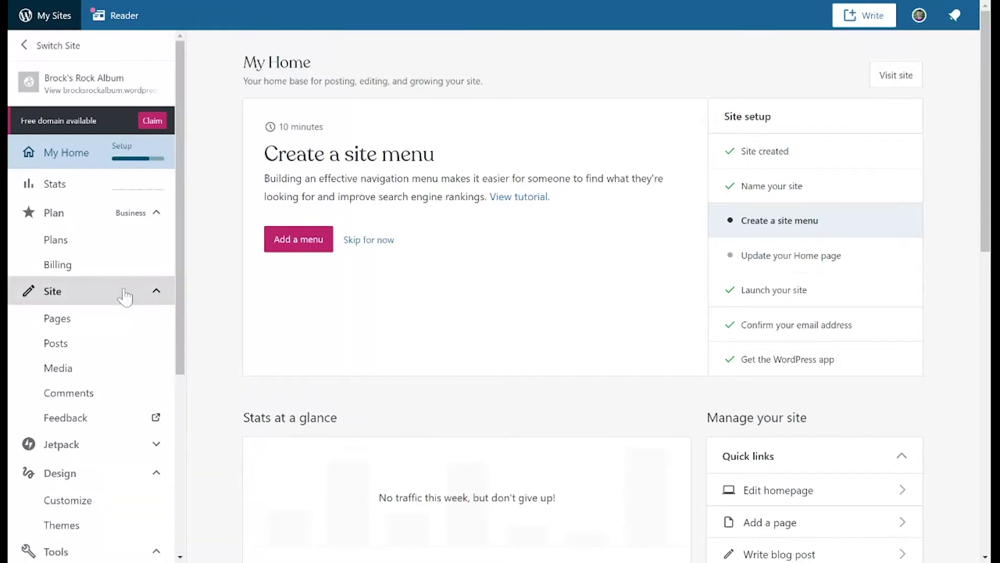
- Create a new page from the site's Pages list using the blank layout
left_click(47, 319)
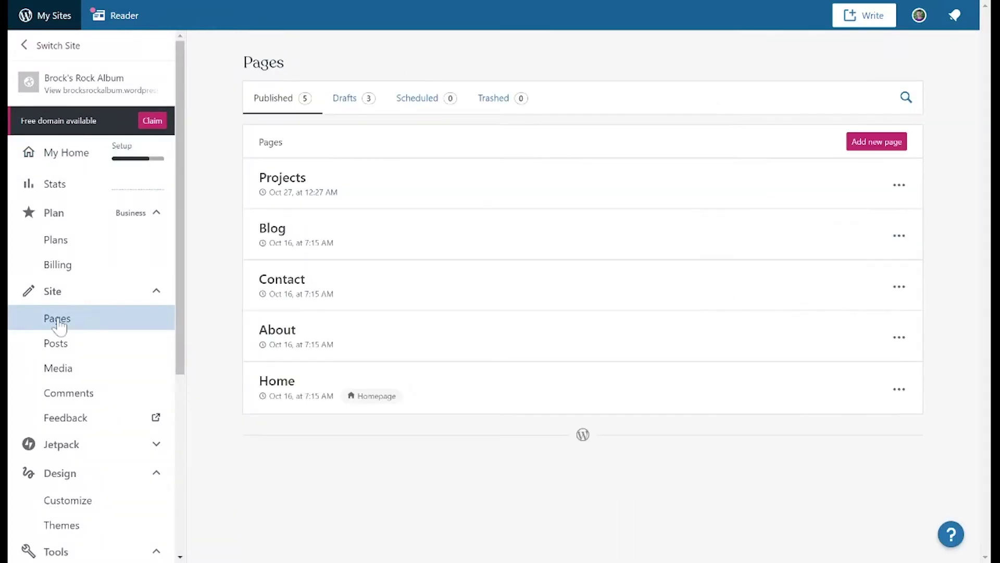
left_click(878, 142)
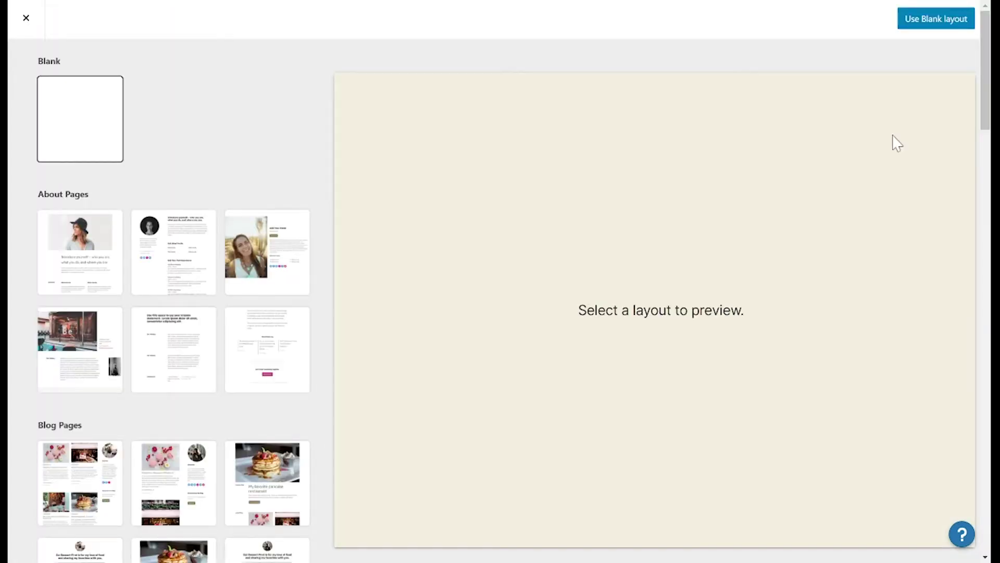
left_click(946, 16)
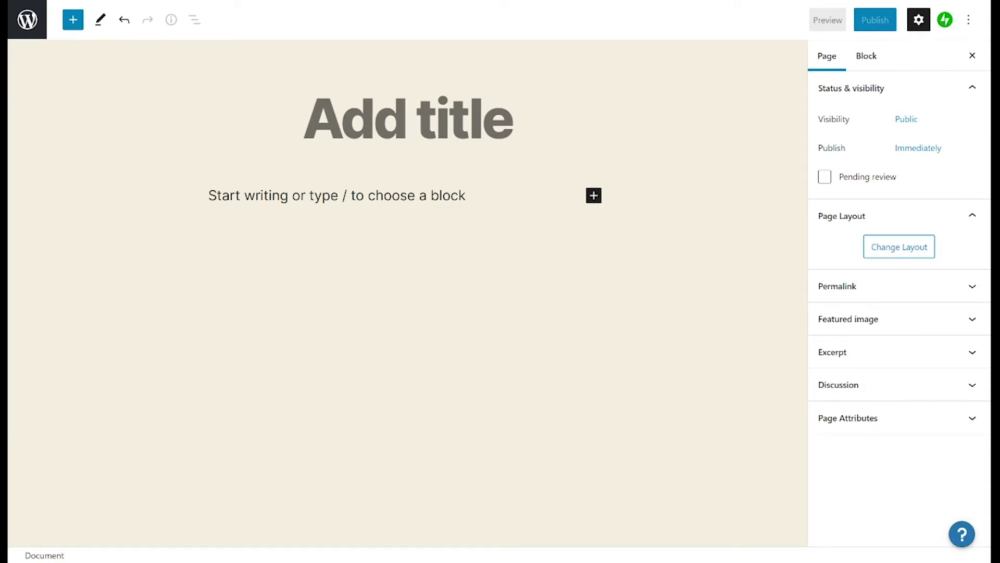
type("Become a Supporter")
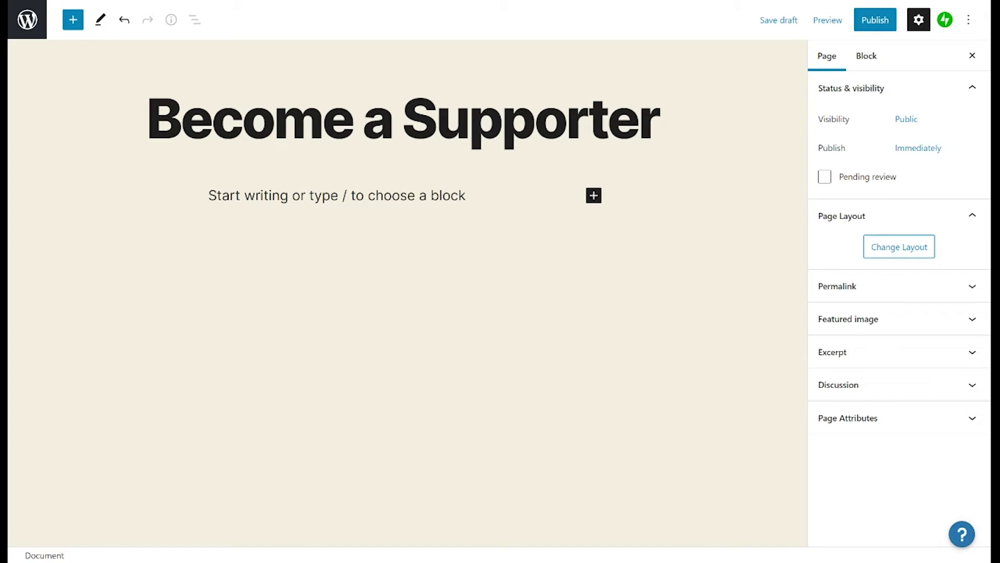
- Title the page 'Become a Supporter' and add the two intro paragraphs about Brock's music
key("Return")
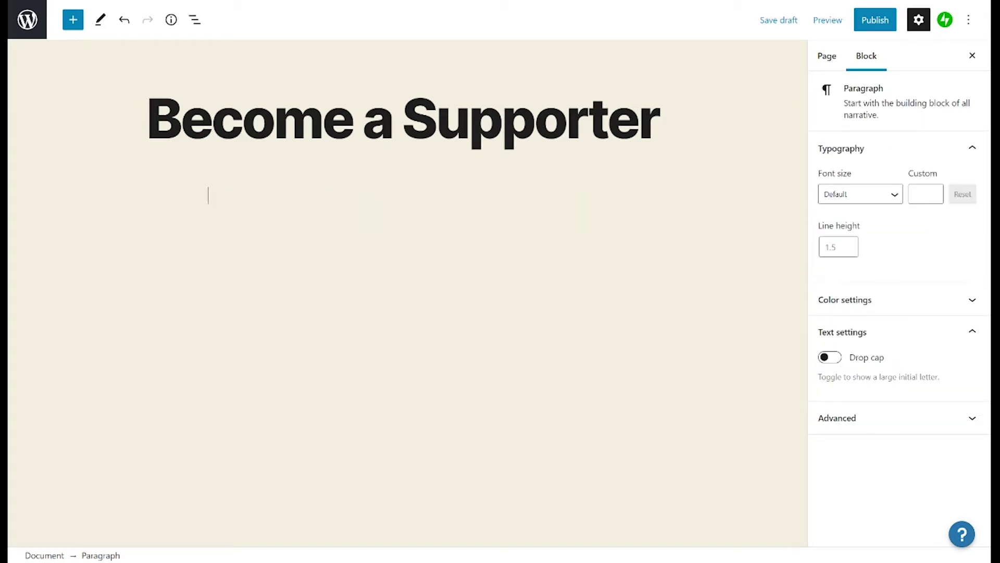
type("Hi! I’m Brock, and rock music is my passion.  I’ve been making music since I was 8 years old. Your help and support means the world to me! If you become a supporter, you’ll help support the music I create, and receive a whole bunch of benefits too!")
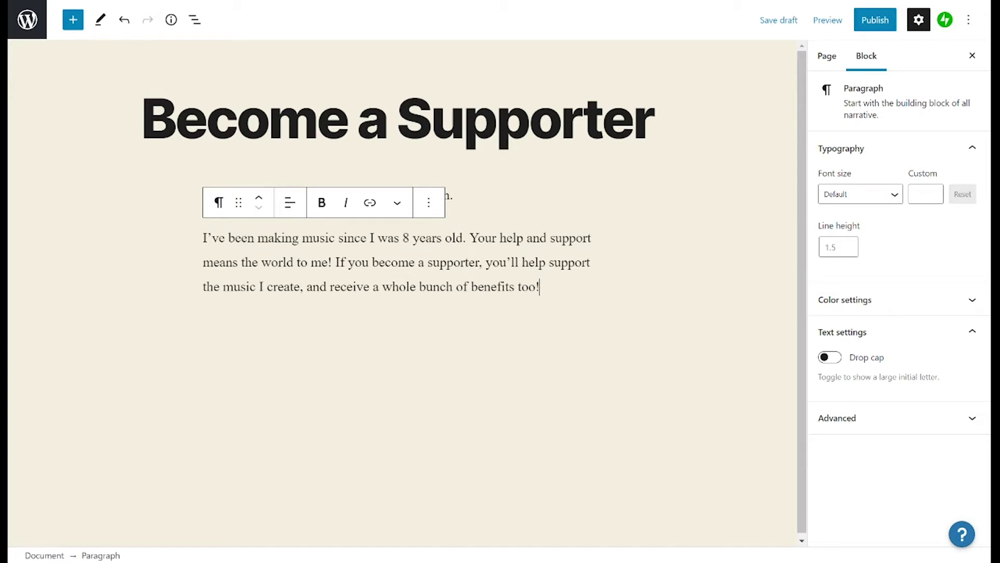
left_click(935, 6)
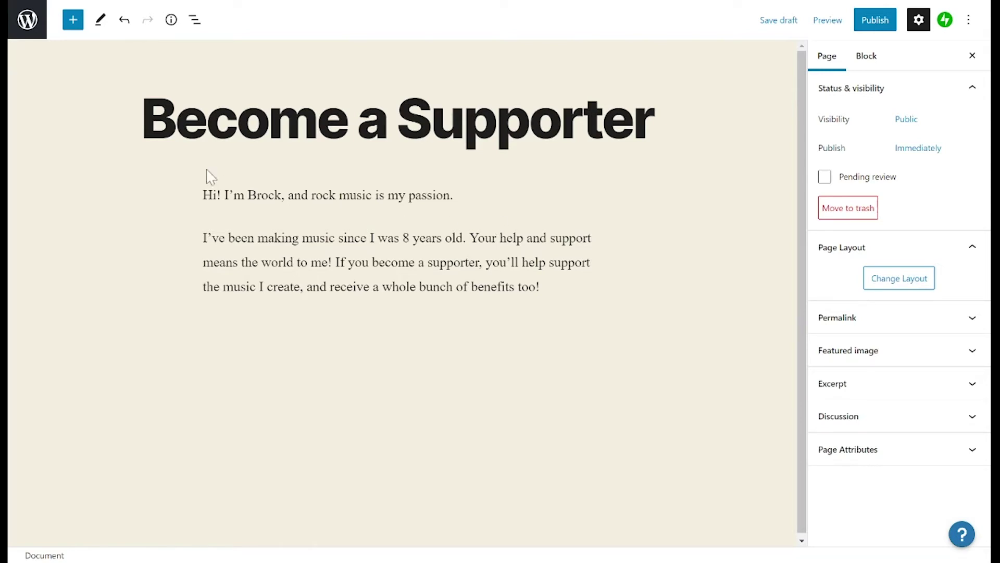
- Insert a Premium Content block in a new line below the intro paragraphs, using /pre
left_click(73, 21)
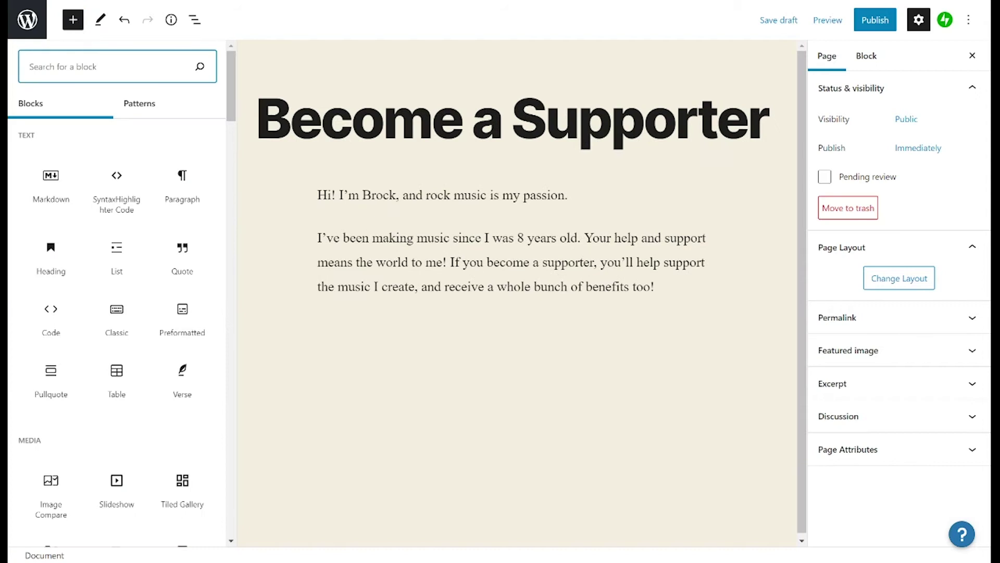
type("prem")
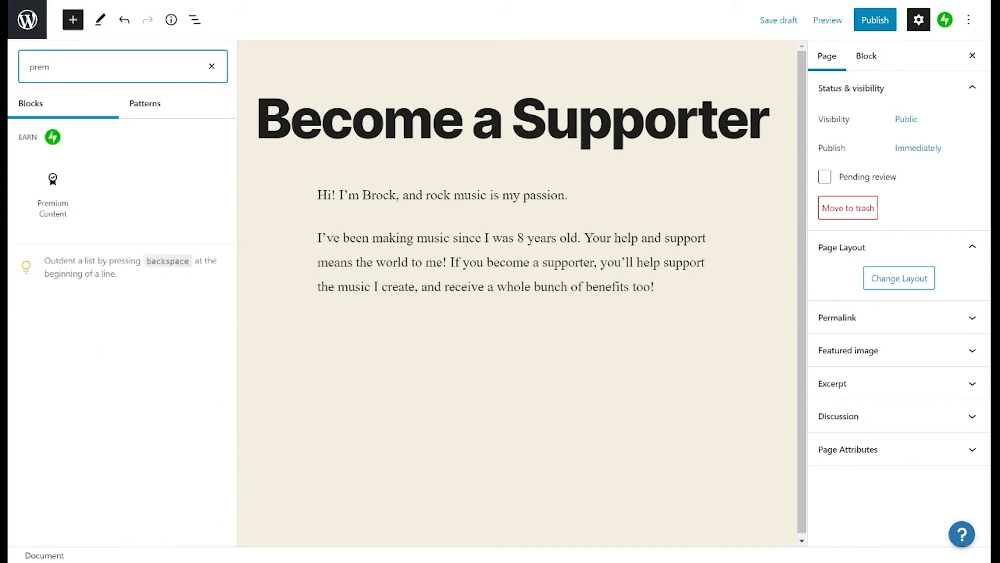
mouse_move(53, 194)
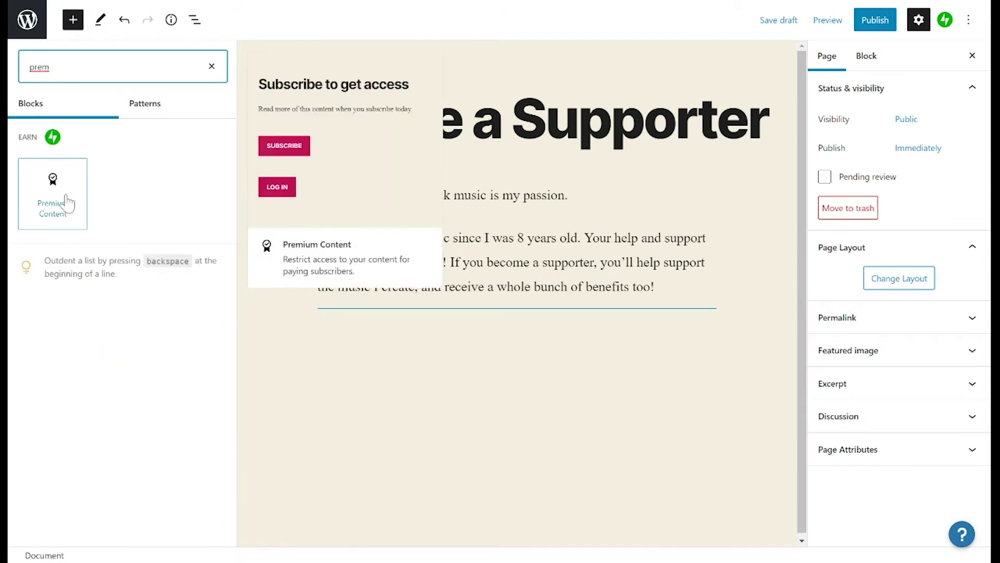
left_click(72, 21)
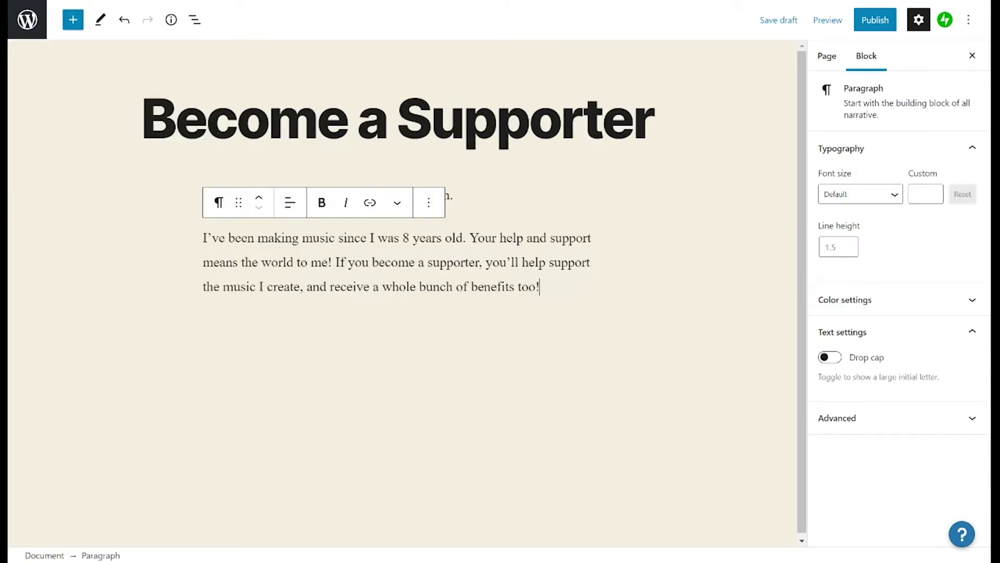
key("Return")
type("/pre")
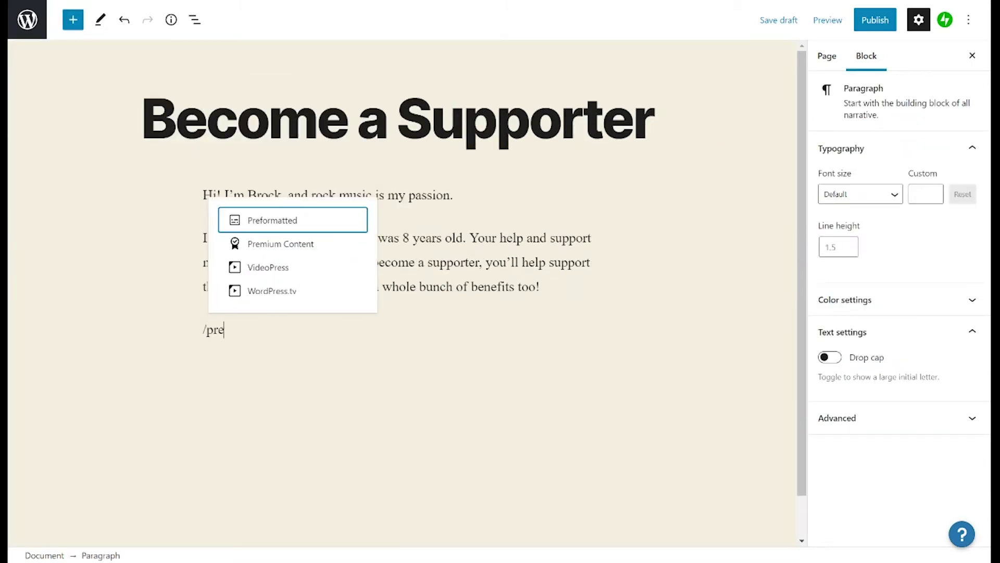
key("Return")
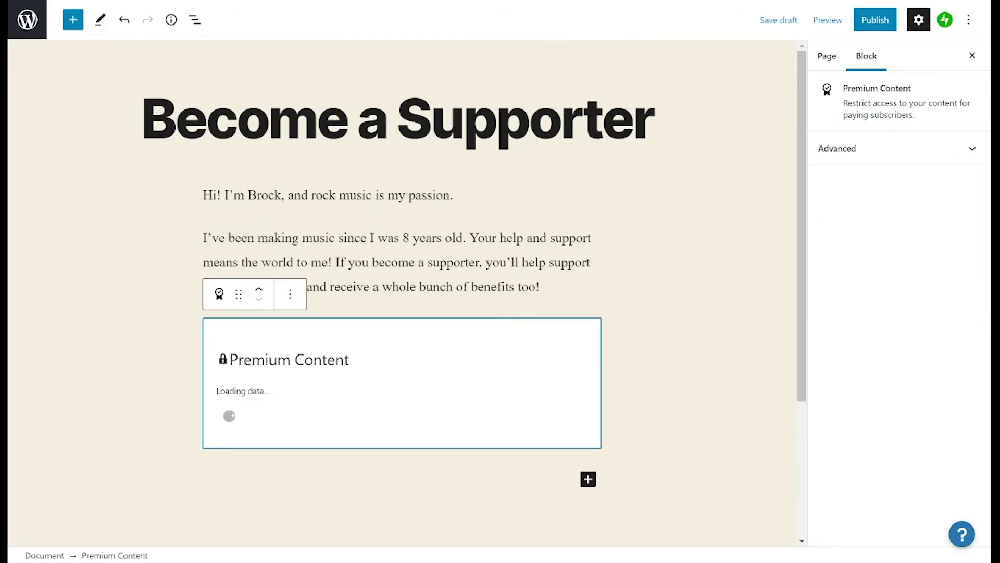
scroll(633, 334, "down", 2)
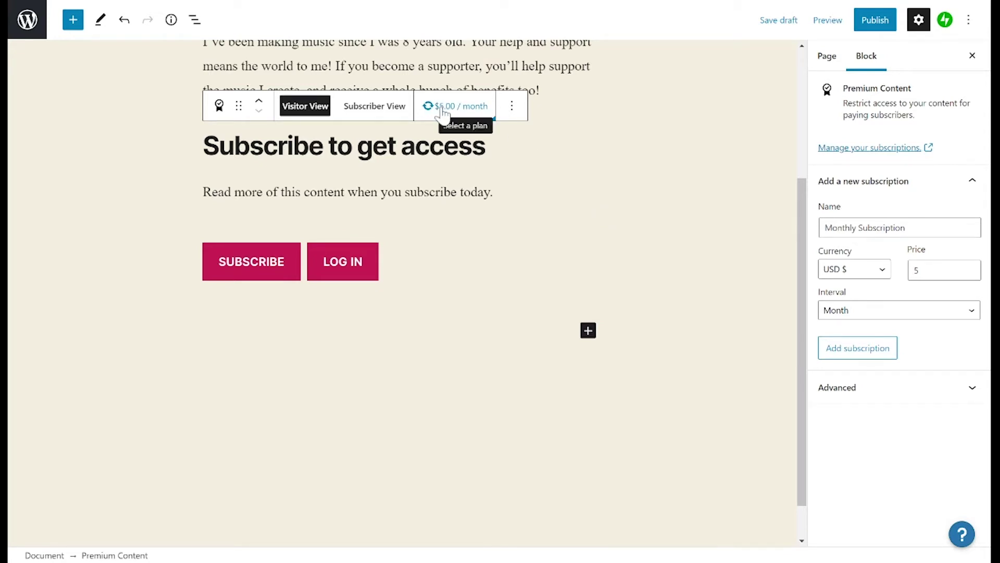
- Confirm the block keeps the $5.00 per month Monthly Subscription plan, then hide settings
left_click(442, 113)
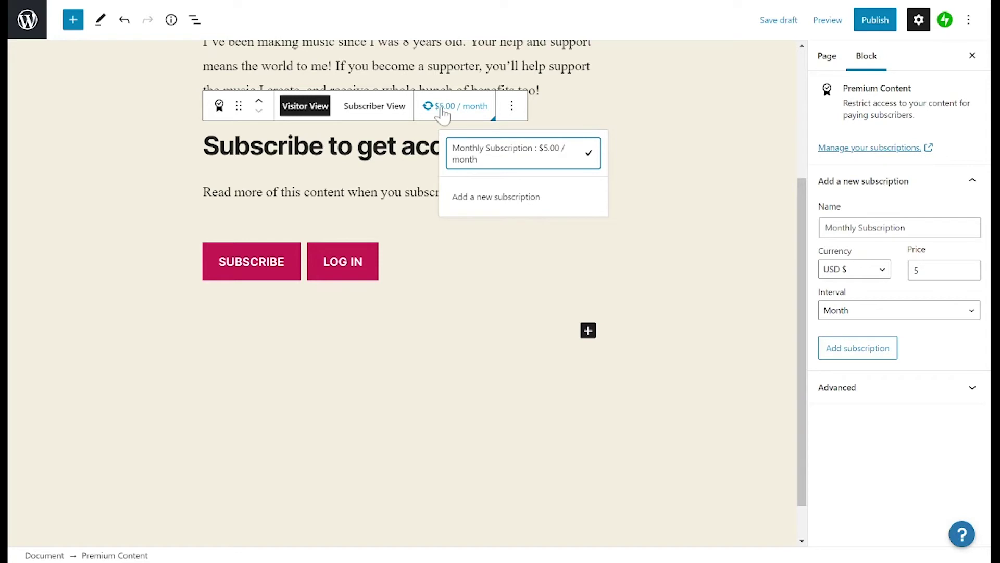
left_click(442, 113)
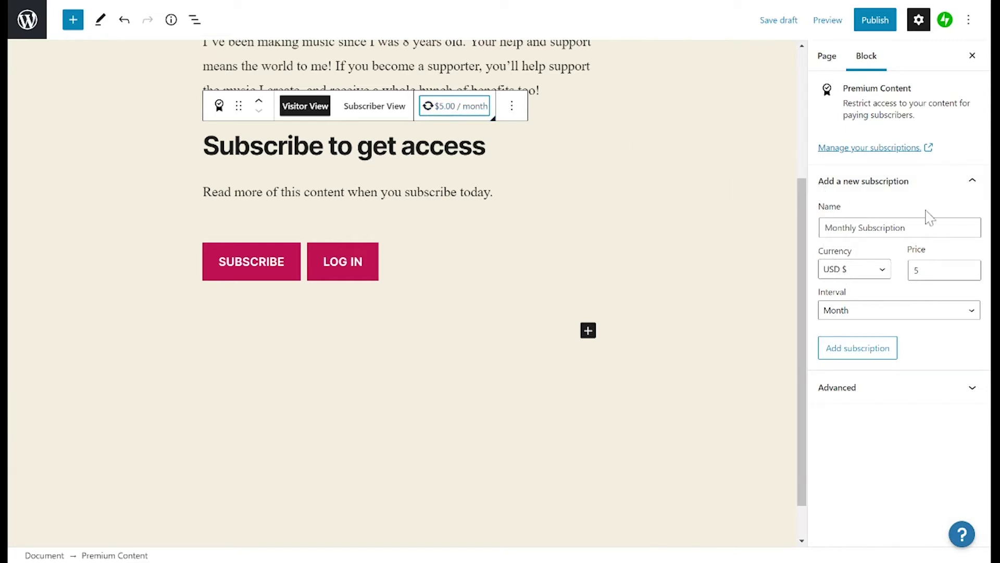
left_click(919, 28)
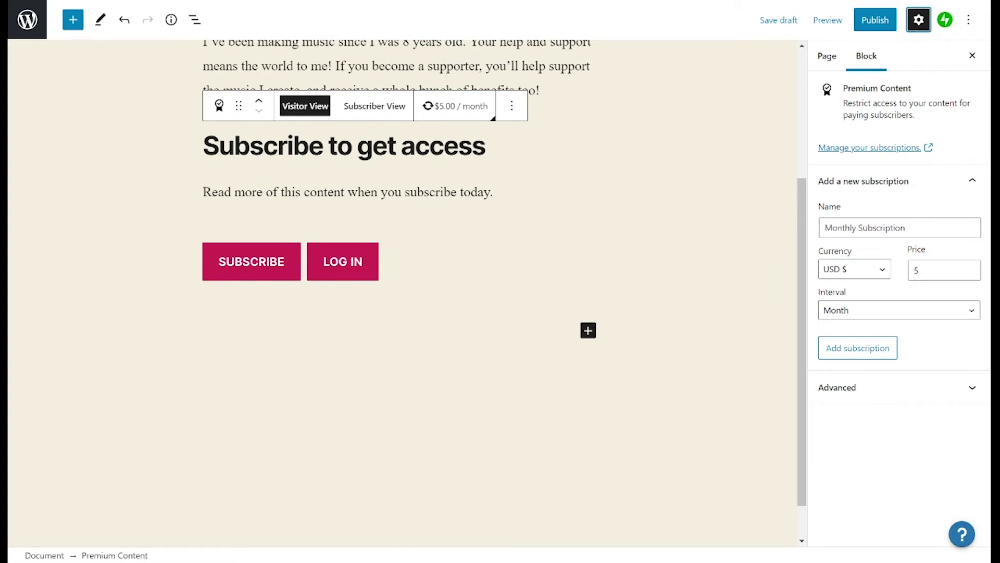
- Create a new $5 monthly subscription plan named Bronze in the block settings
left_click_drag(906, 228, 788, 238)
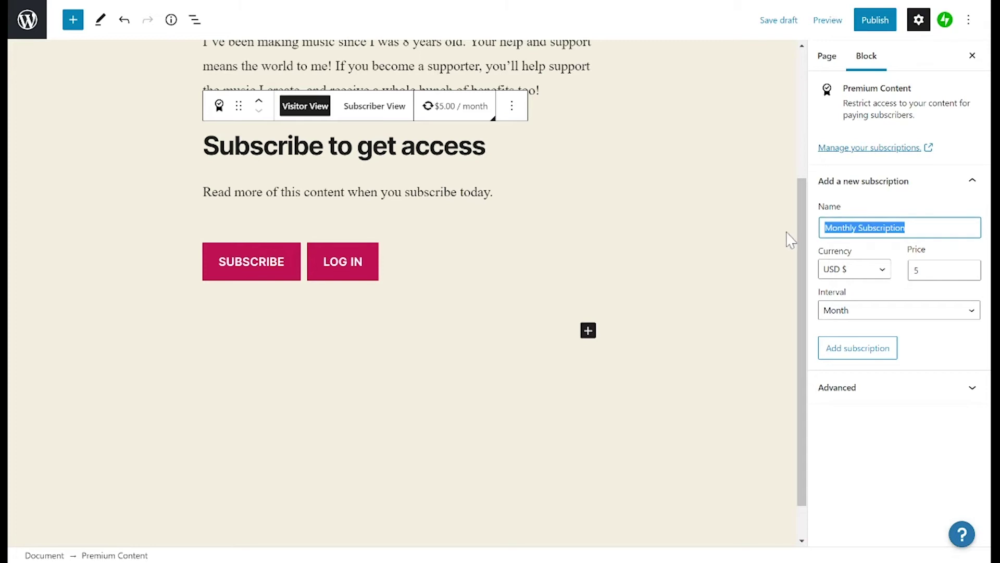
type("Bronze")
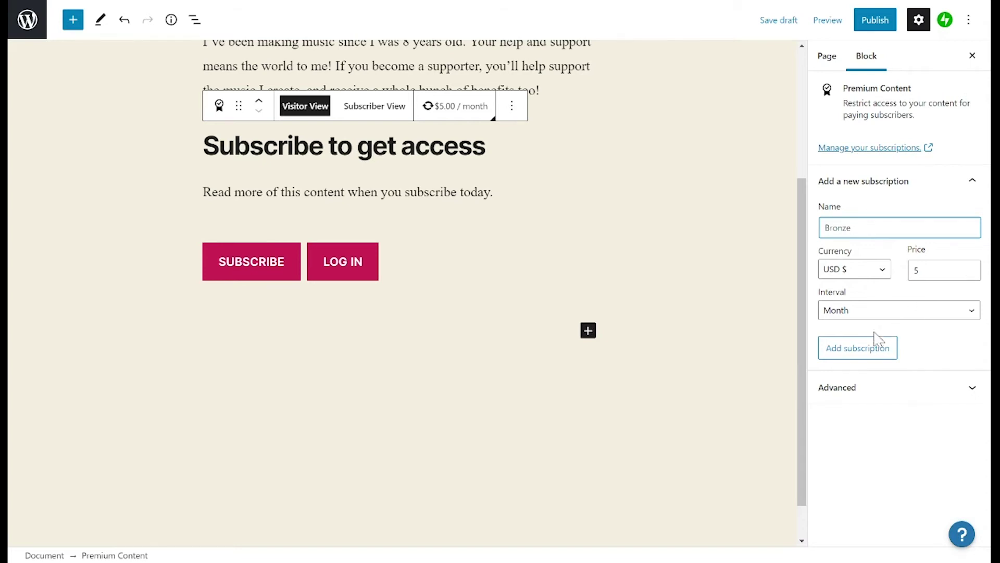
left_click(859, 349)
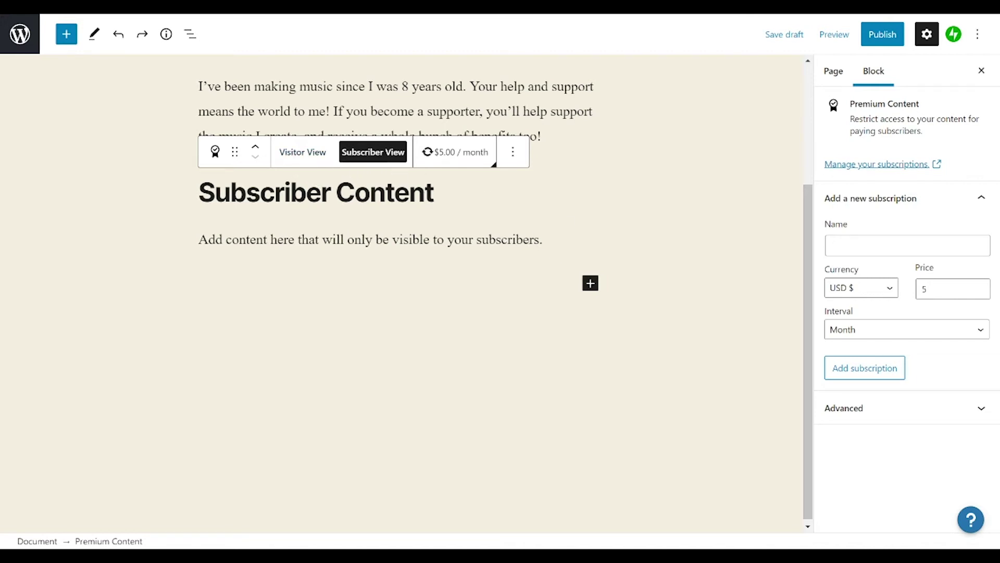
- Replace the placeholder subscriber text with the four-benefit list, then select the Premium Content block
left_click_drag(543, 239, 199, 231)
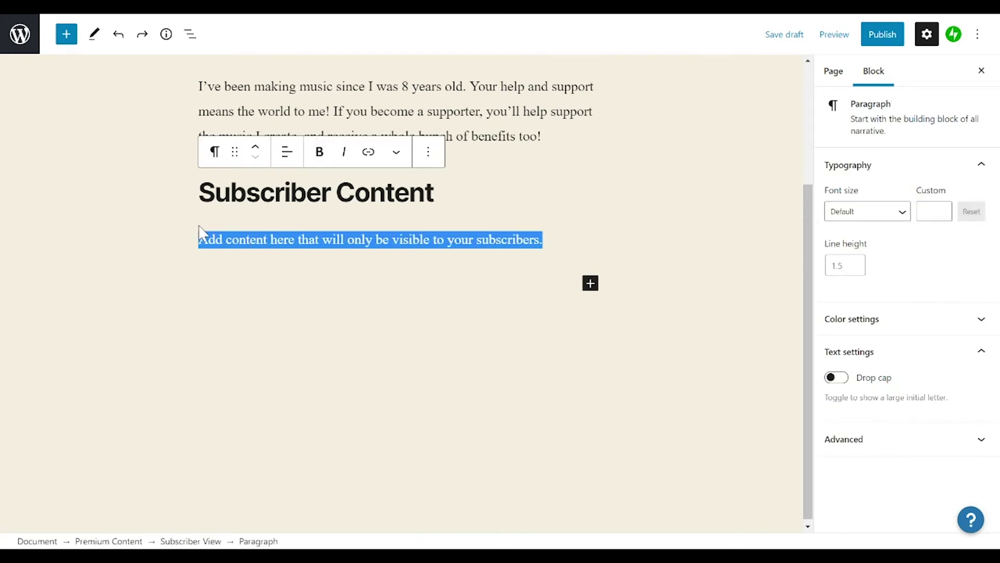
key("BackSpace")
type("Support my work Receive bonus content Monthly competitions with cool prizes 5% off in-store")
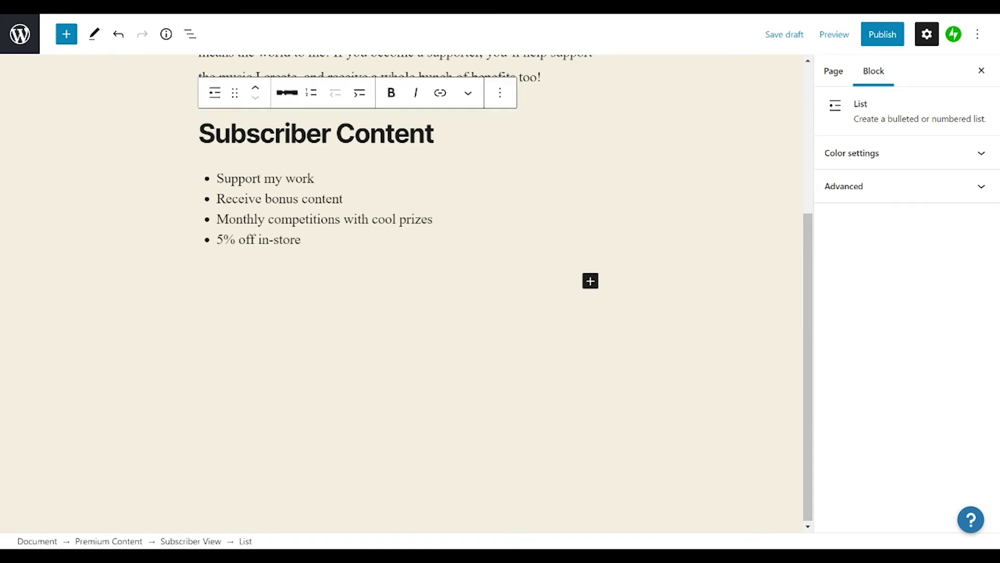
scroll(407, 289, "up", 1)
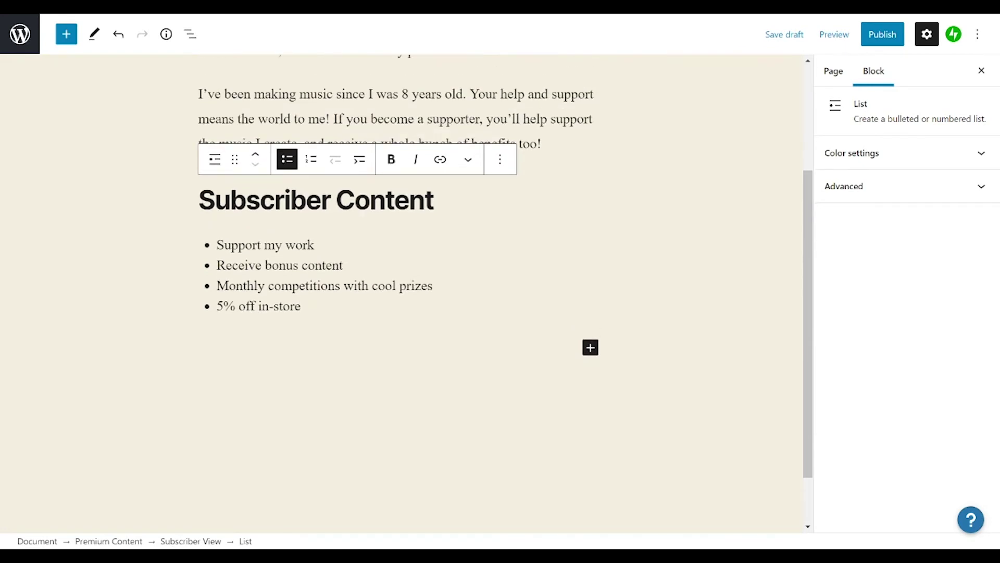
left_click(436, 200)
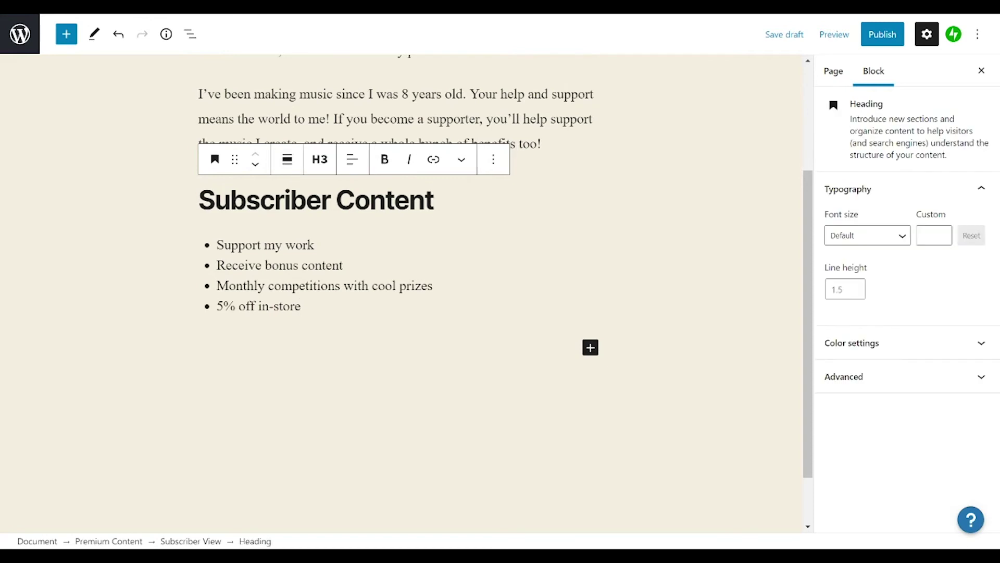
left_click(216, 159)
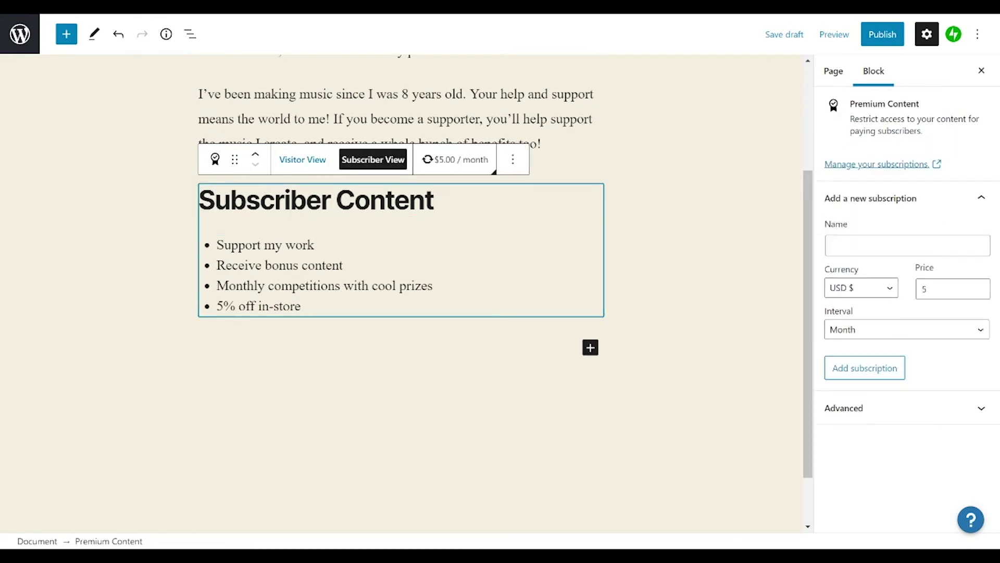
- In Visitor View, replace the visitor paragraph with the Bronze supporter thank-you message
left_click(306, 170)
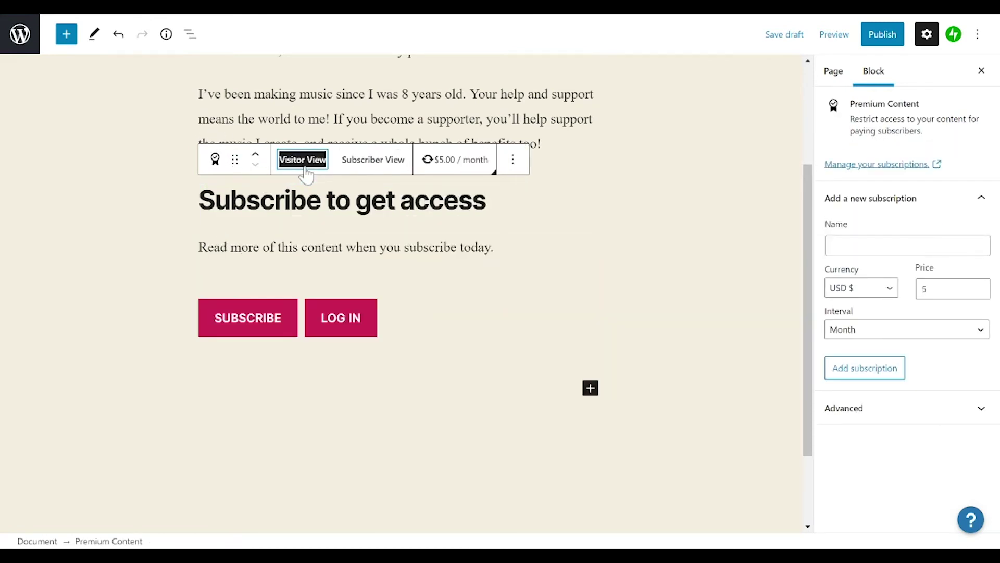
left_click(347, 247)
key("shift+End")
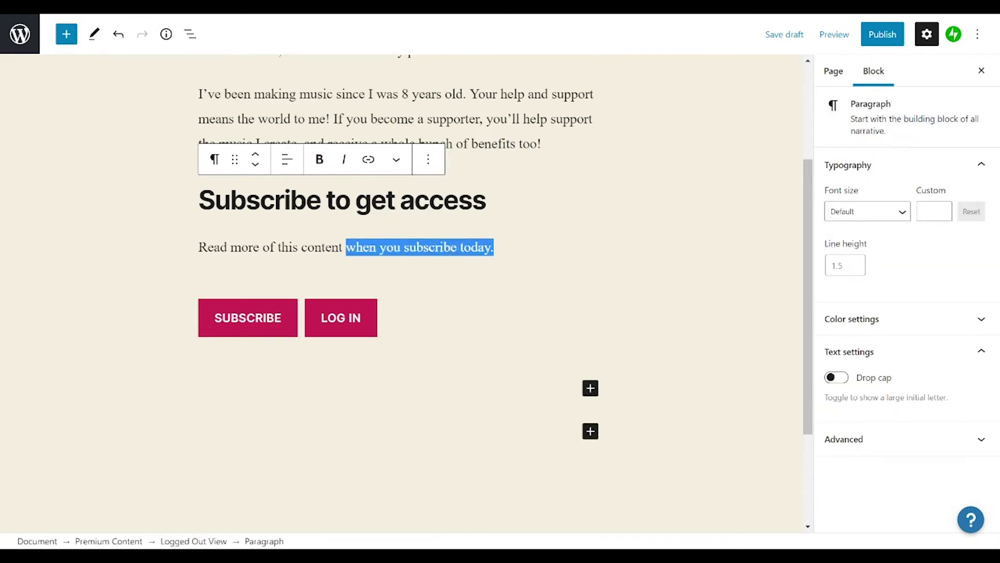
left_click_drag(346, 248, 200, 245)
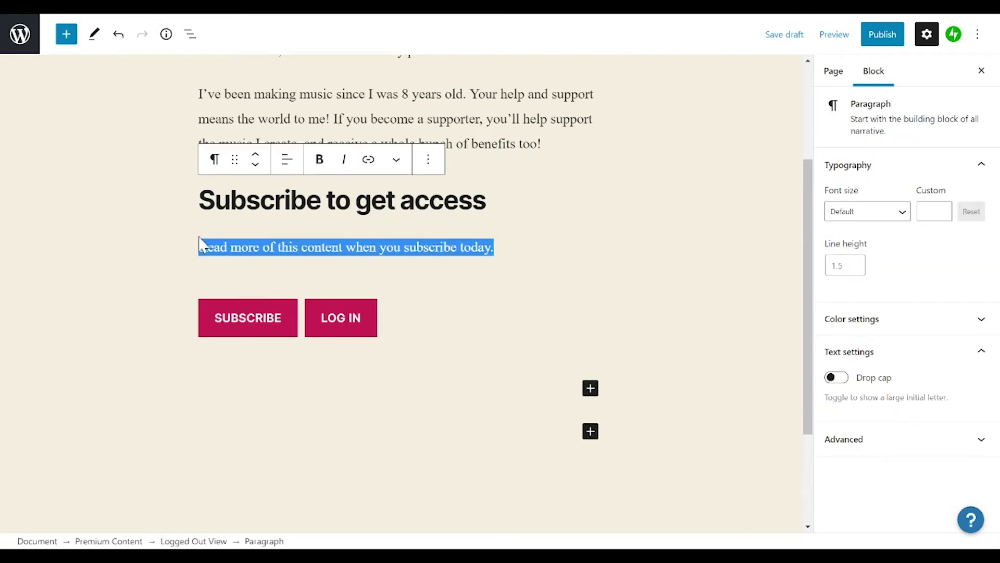
type("Thank you for becoming a Bronze supporter! Stay tuned for bonus content — it will arrive in your inbox very soon :)")
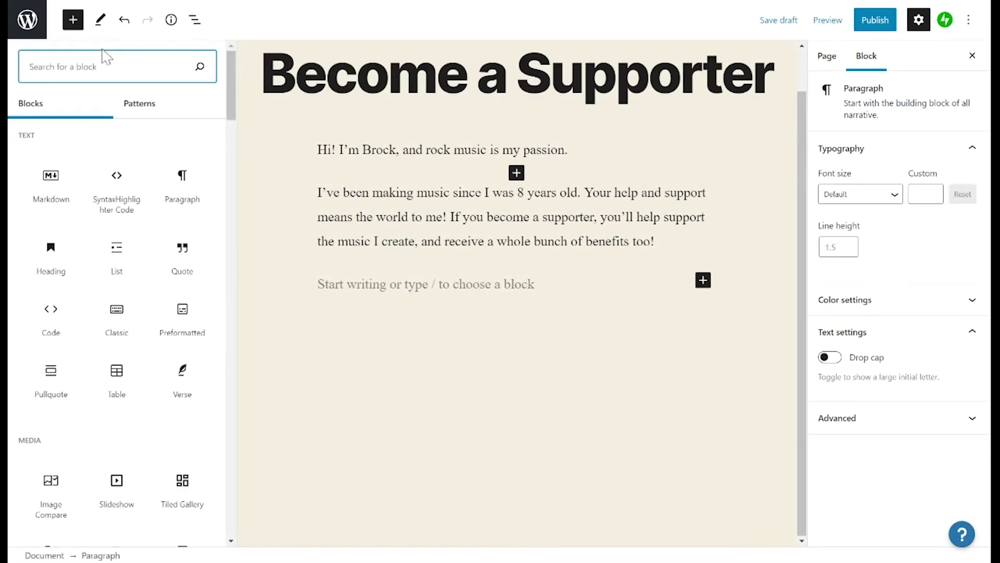
type("col")
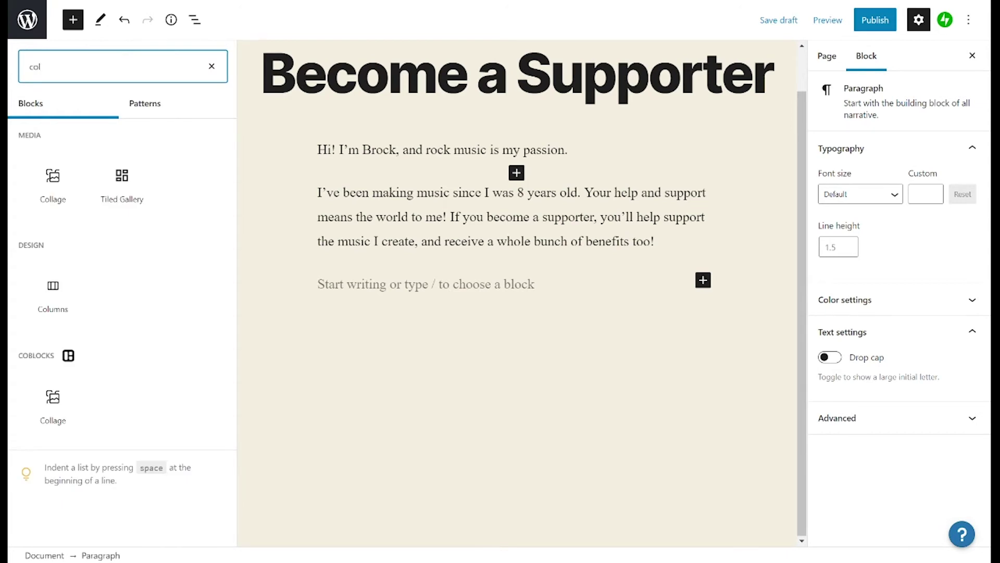
- Add a 33/33/33 three-column layout with a Premium Content block in each column
left_click(53, 291)
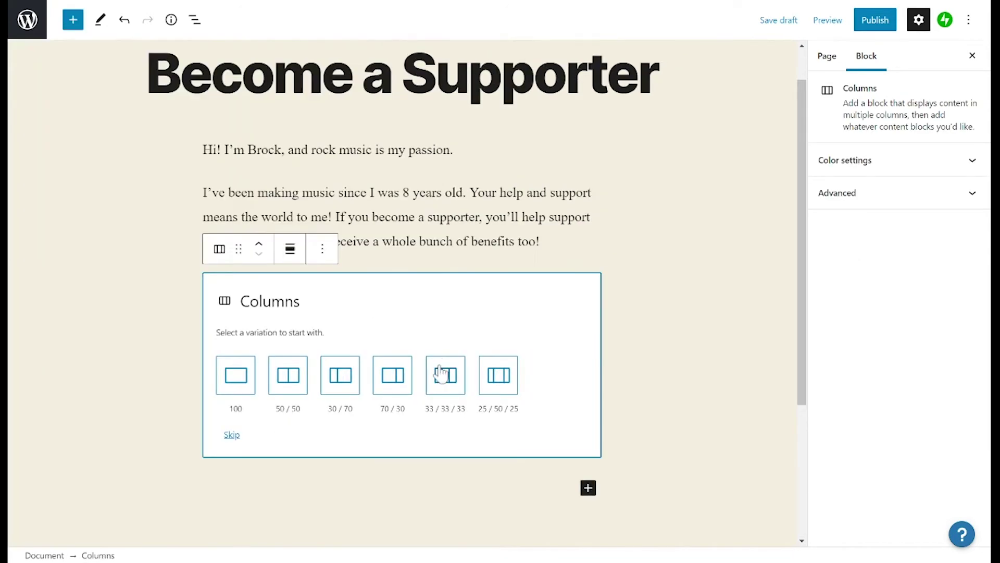
left_click(449, 389)
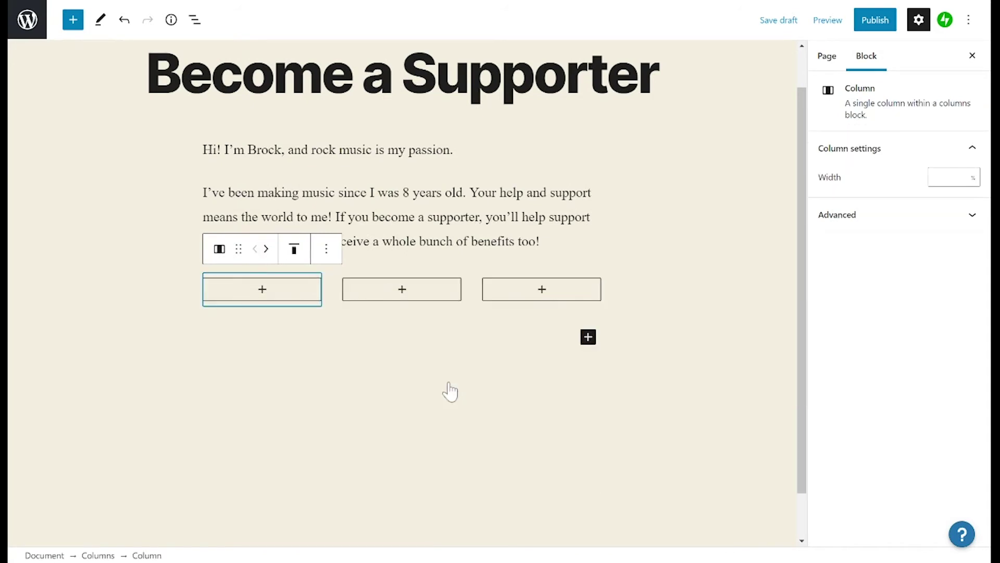
left_click(260, 293)
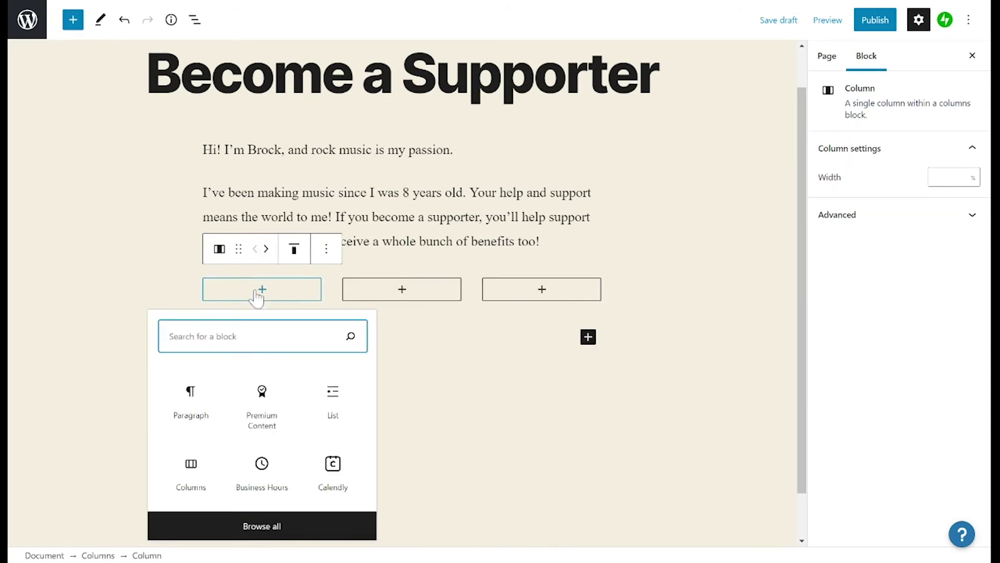
left_click(263, 394)
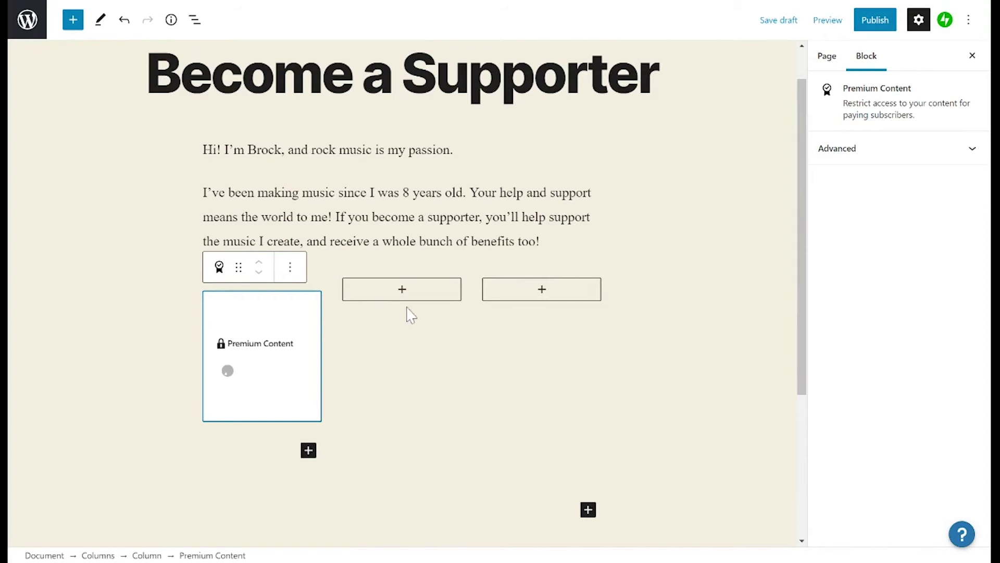
left_click(403, 291)
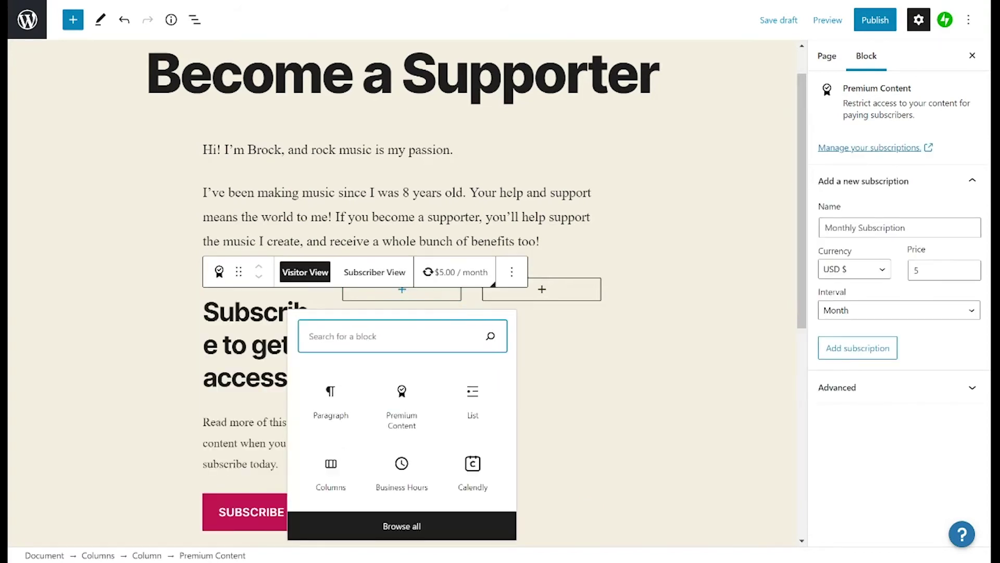
left_click(403, 397)
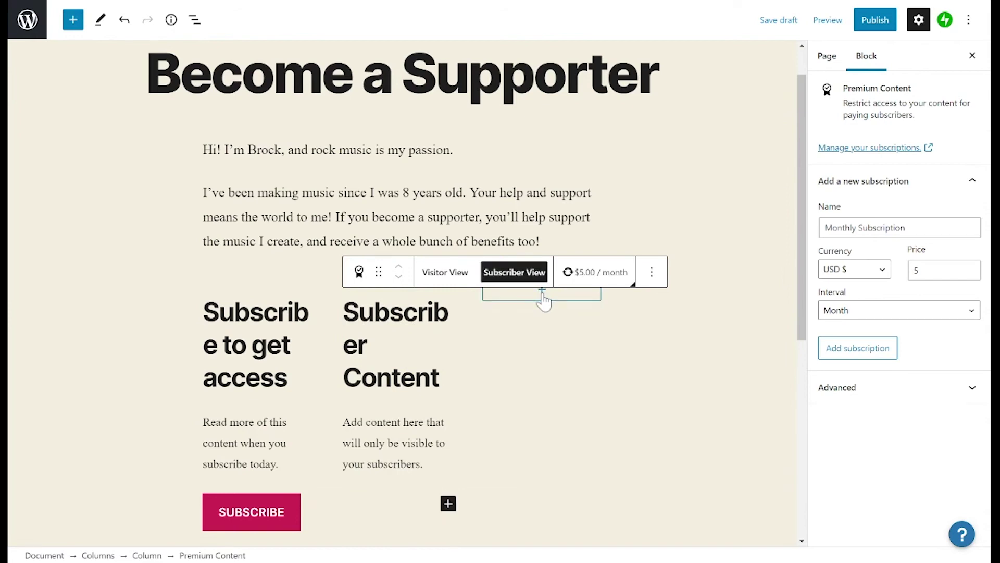
left_click(542, 293)
left_click(541, 405)
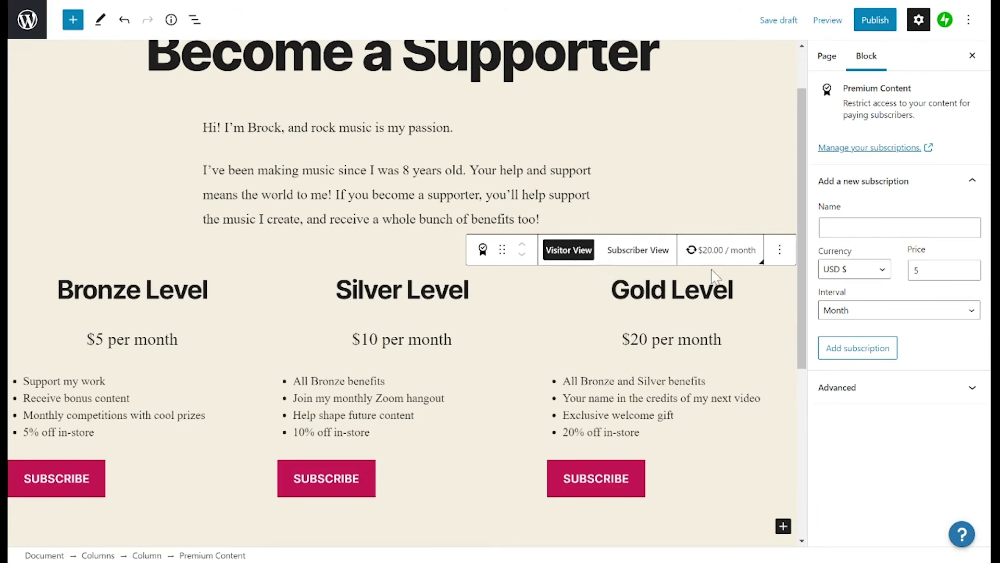
- Assign the Gold $20/month plan to the Gold column and save the page as a draft
left_click(722, 259)
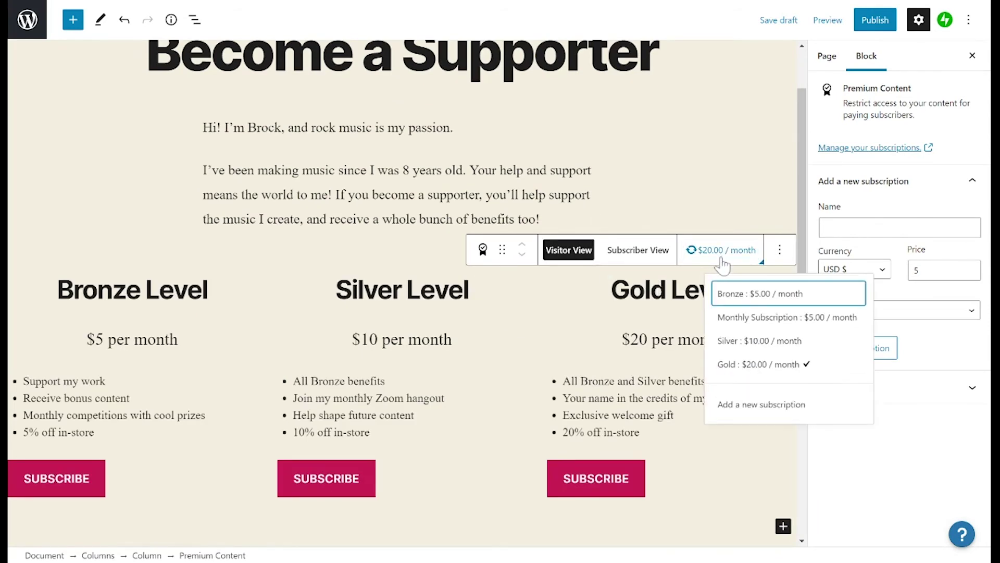
left_click(745, 369)
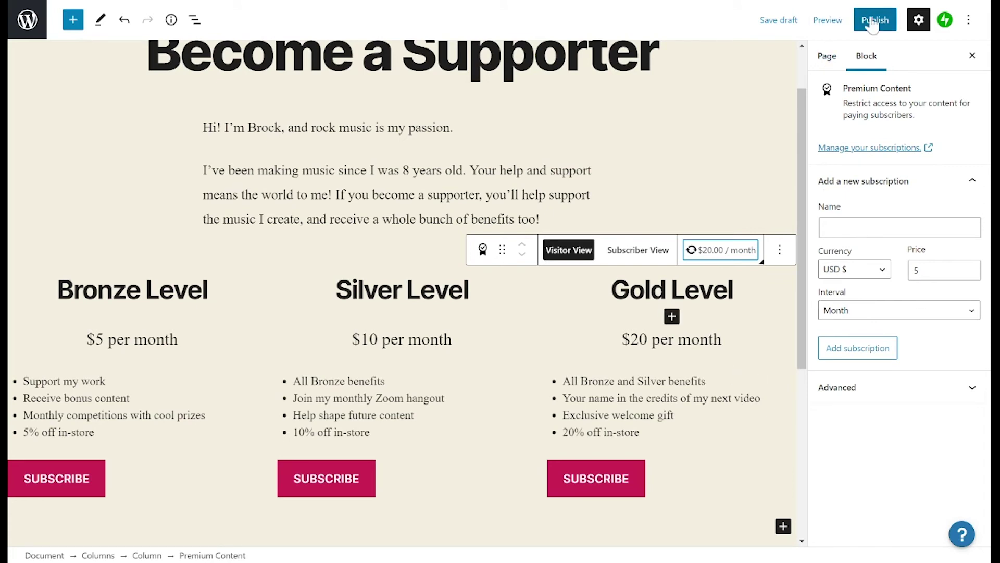
left_click(784, 28)
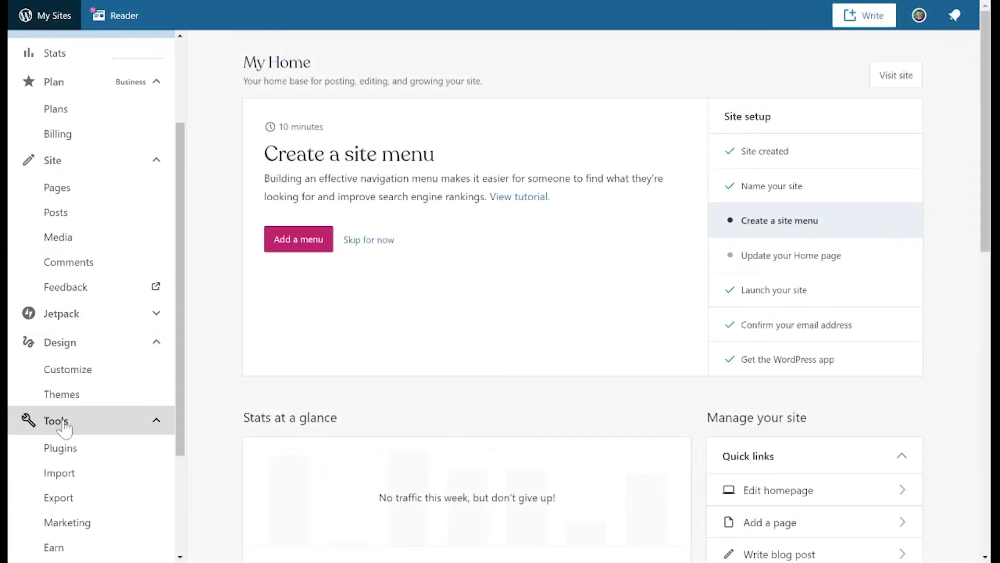
- Go to Earn and open the payment plans list showing Gold, Silver and Bronze
left_click(68, 551)
scroll(414, 223, "down", 3)
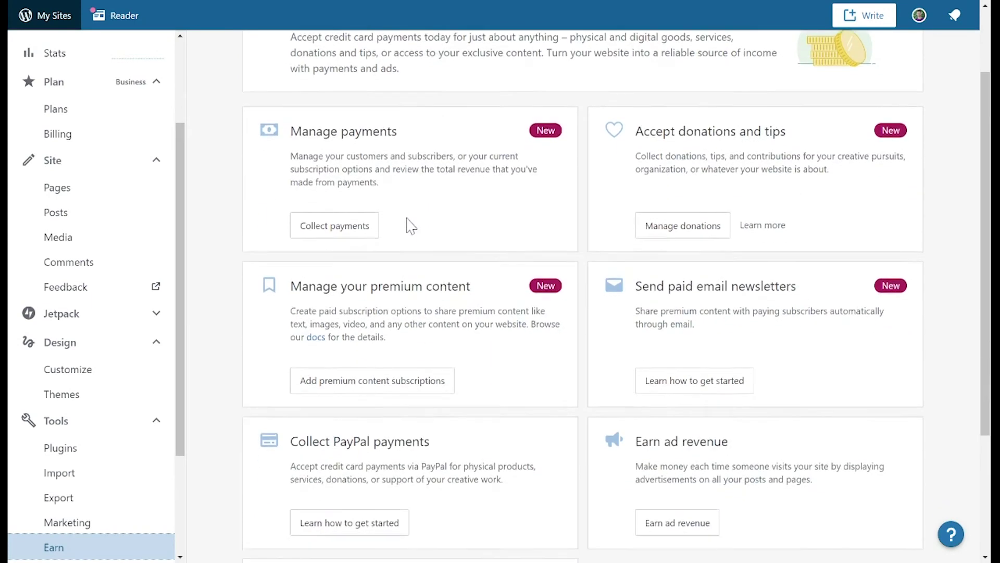
left_click_drag(500, 188, 331, 186)
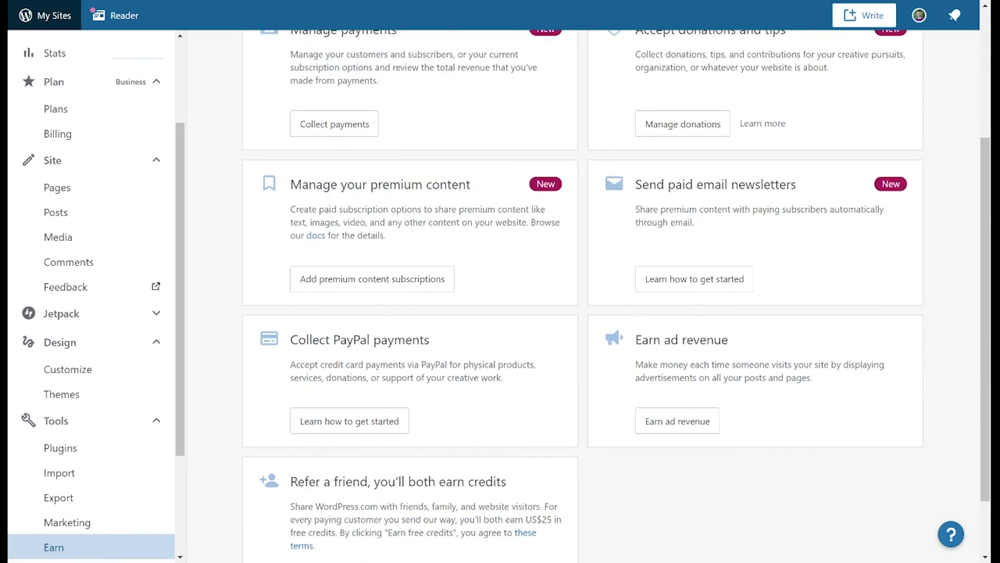
triple_click(294, 189)
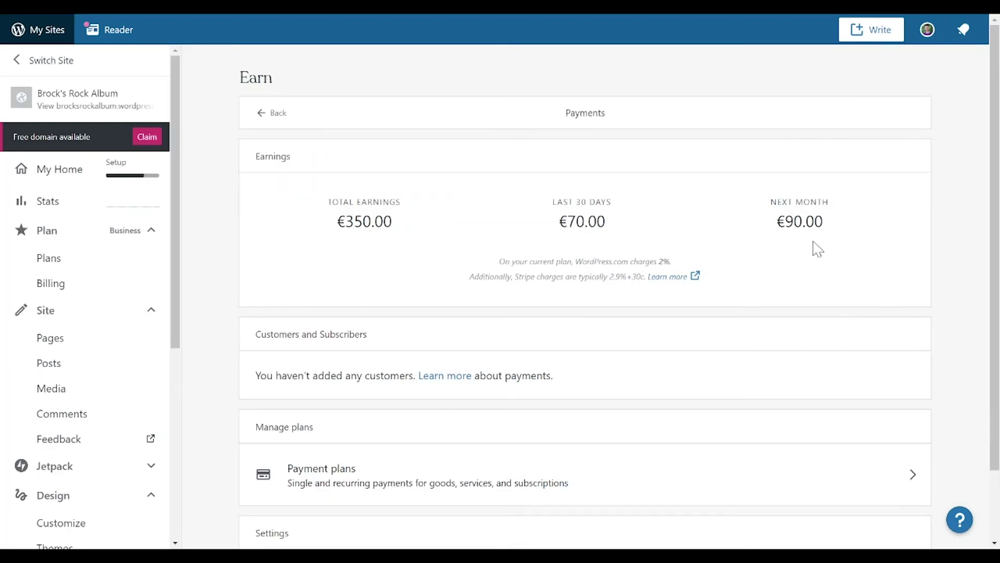
scroll(467, 266, "down", 2)
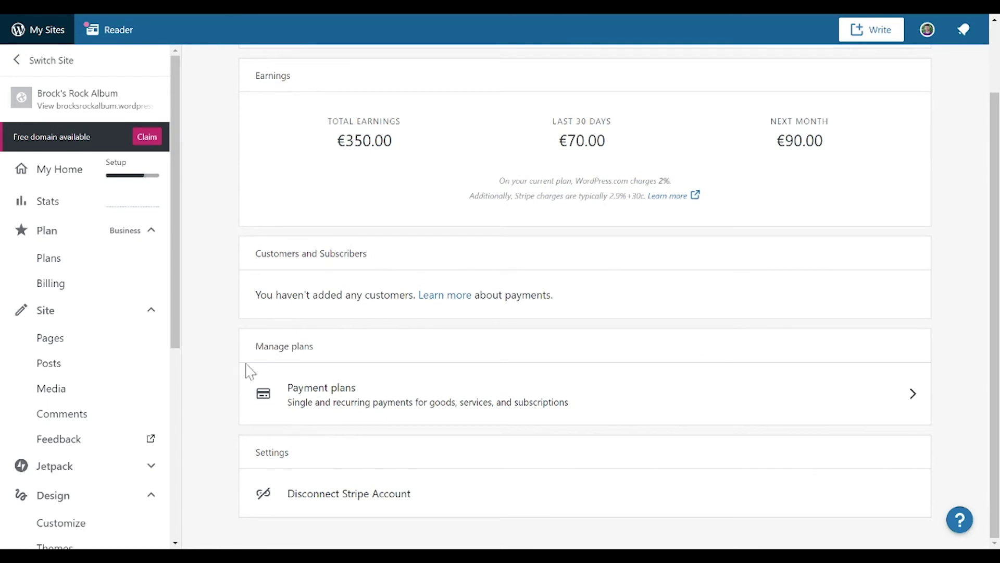
left_click(325, 402)
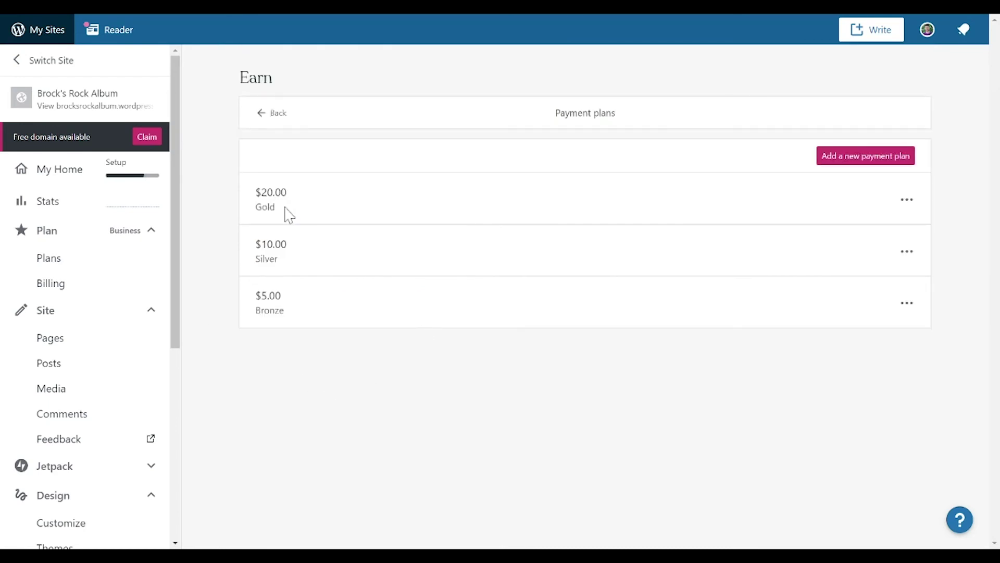
- Edit the Gold plan, leaving pay-what-you-want and repeat purchases off, and view its Email settings
left_click(908, 210)
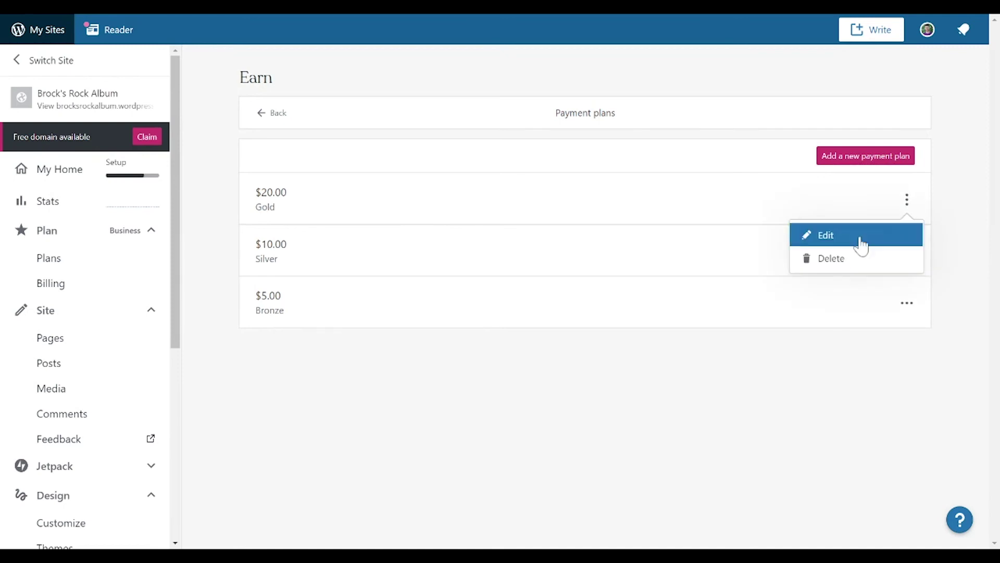
left_click(841, 241)
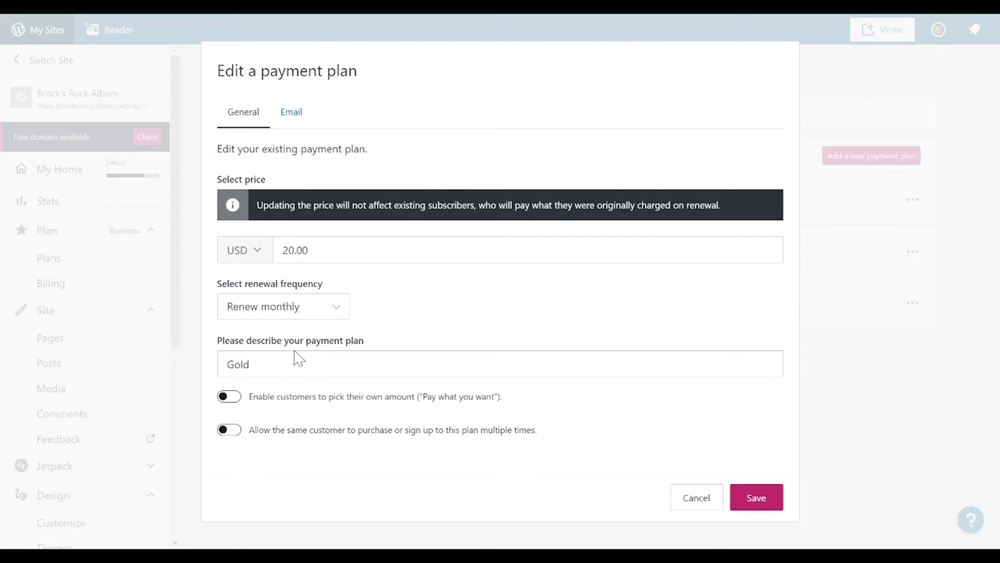
left_click(227, 398)
left_click(227, 399)
left_click(233, 441)
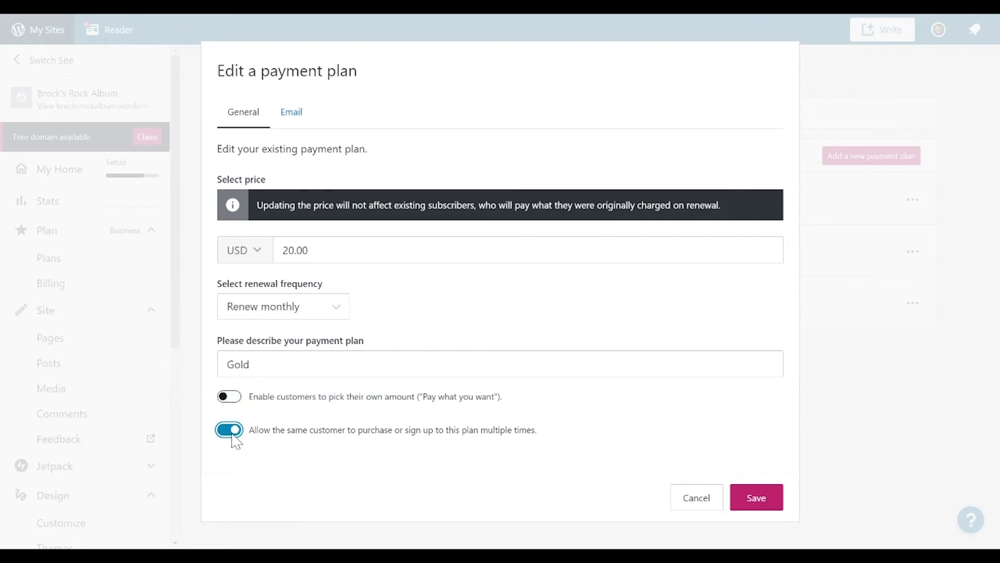
left_click(233, 440)
left_click(292, 119)
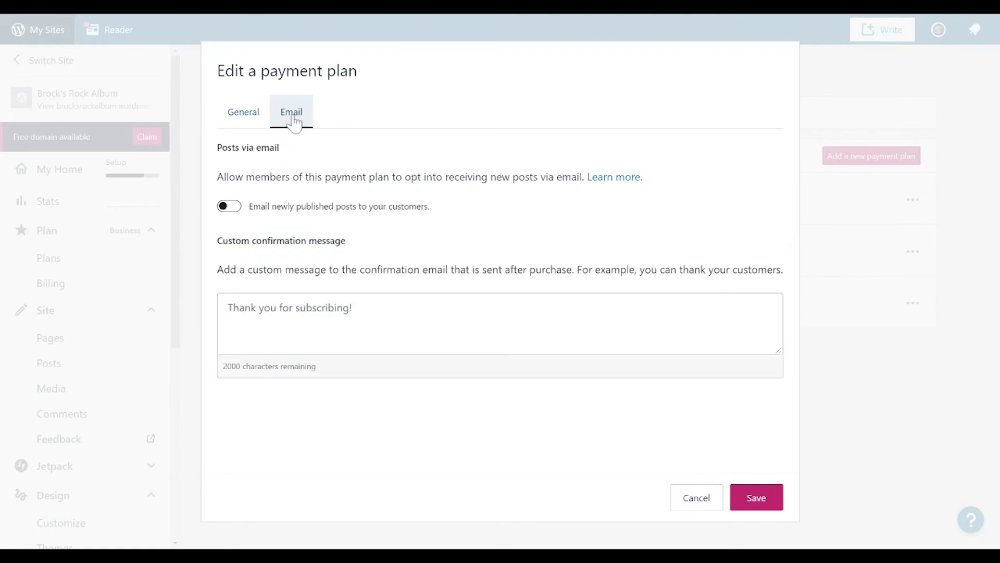
- Enable 'Email newly published posts' for the Gold plan and save the plan
left_click(223, 210)
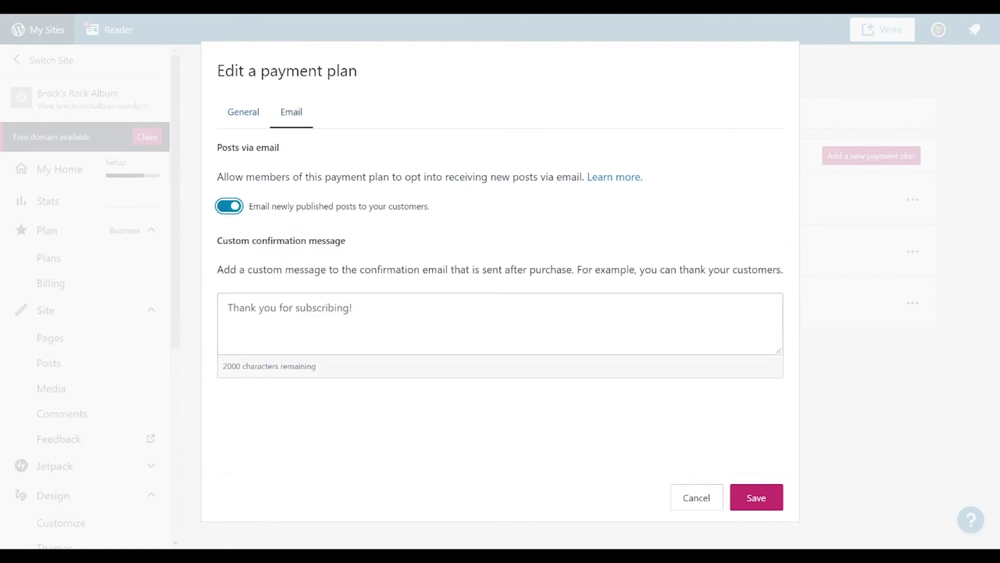
left_click(305, 301)
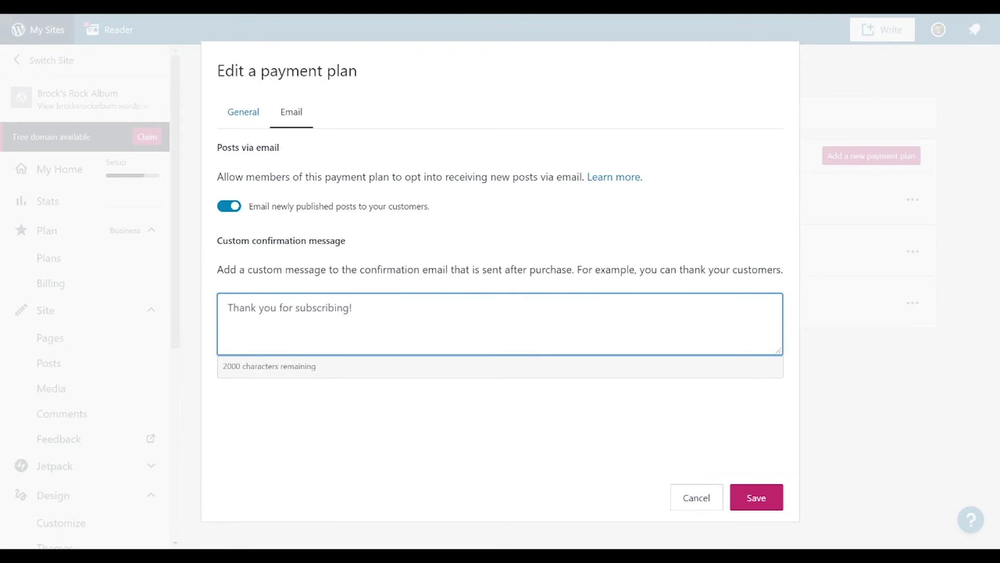
type("Thank you for becoming a gold member! Don't forget to send me your mailing address so that I can send you your free gift. Rock on!")
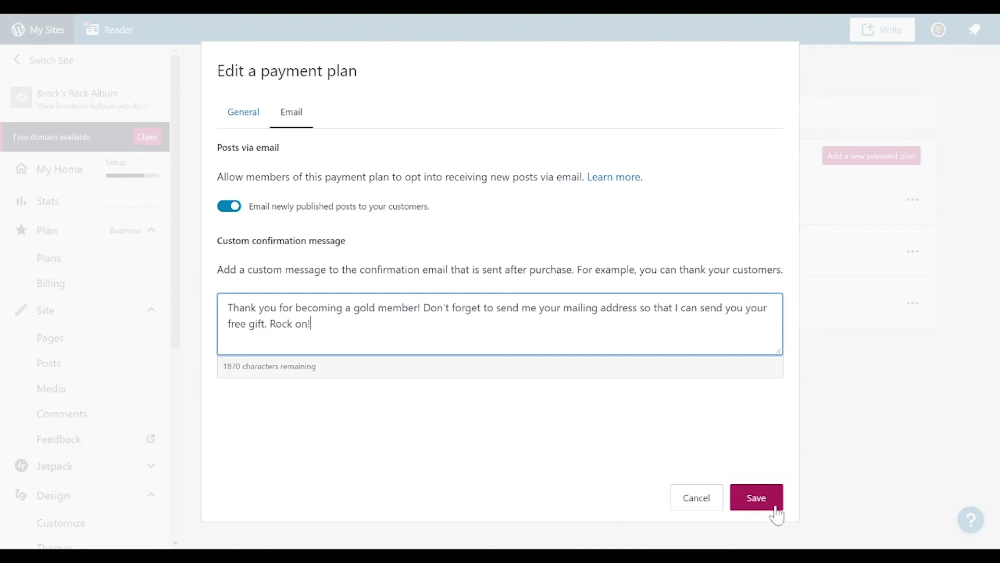
left_click(757, 498)
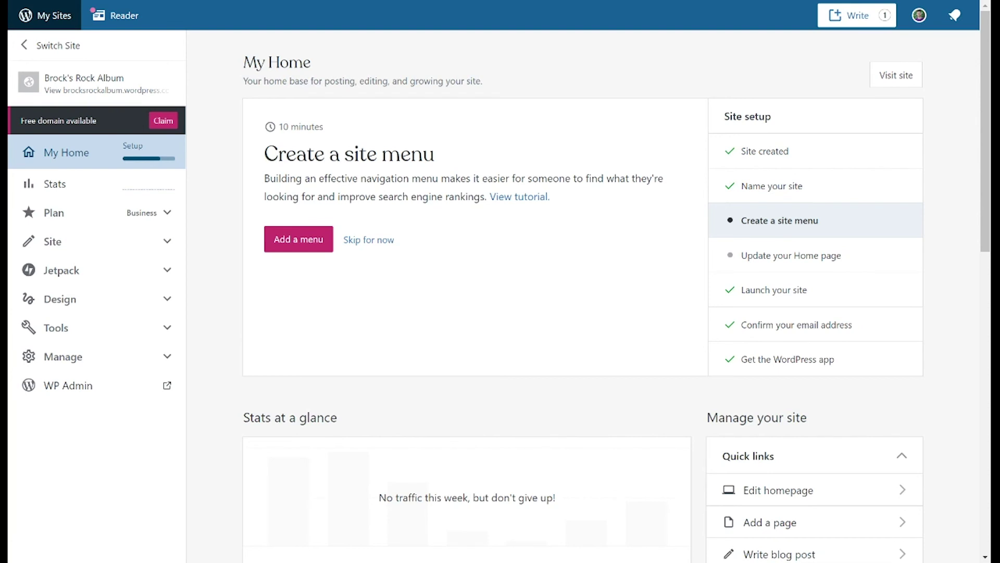
- Expand the Site section in the sidebar and open the Posts list
left_click(85, 246)
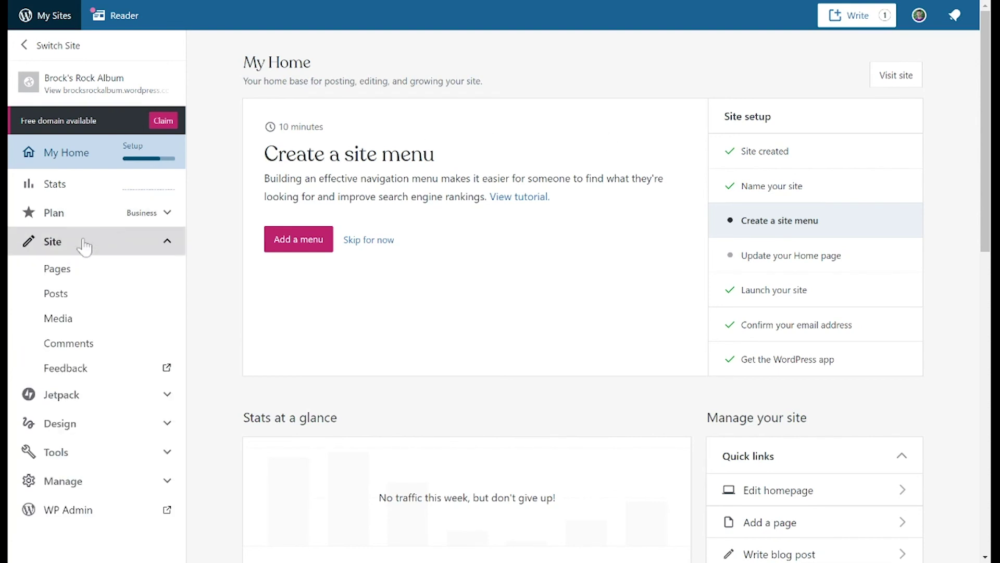
left_click(67, 292)
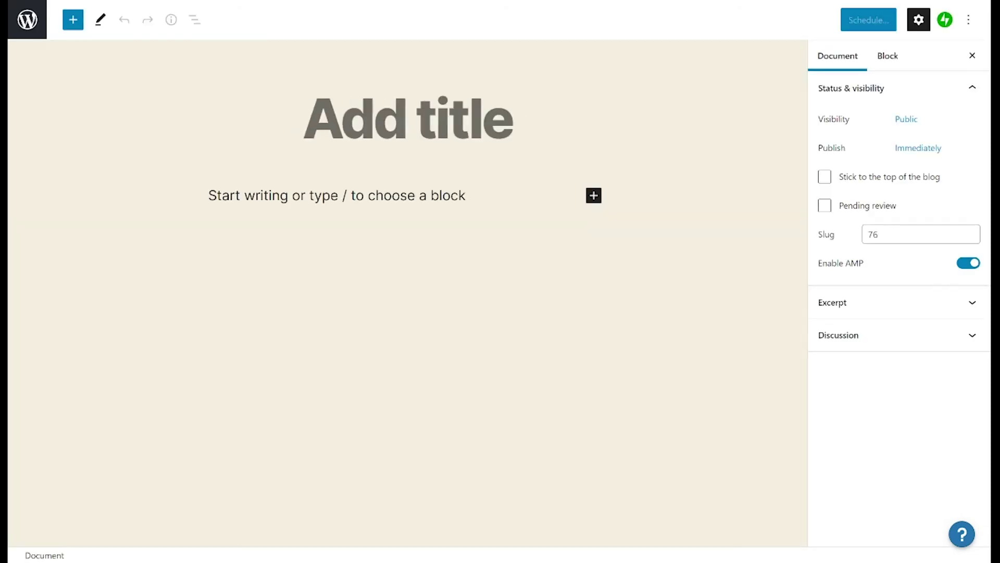
- Insert a Premium Content block and clear its Subscriber View placeholder paragraph
left_click(594, 196)
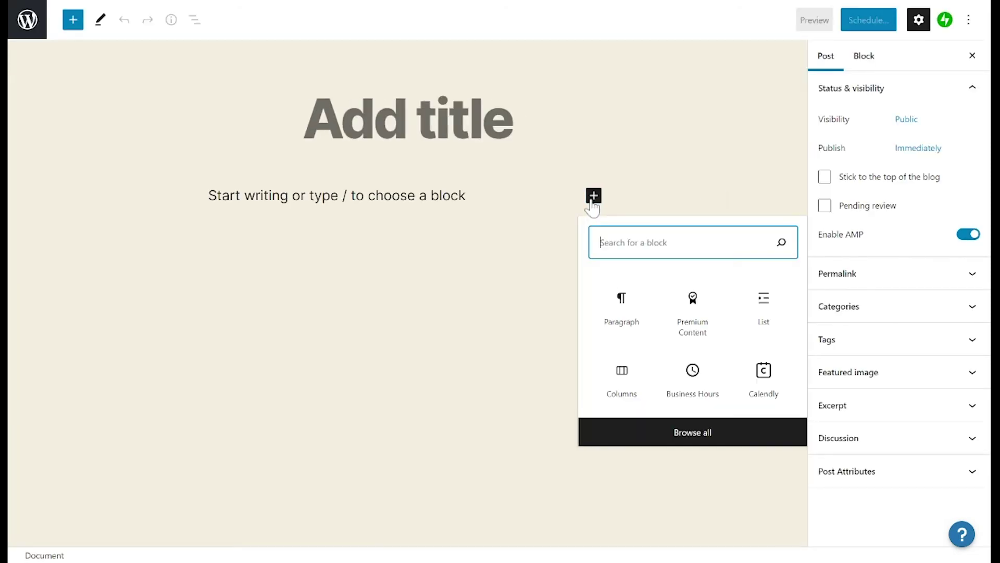
left_click(703, 336)
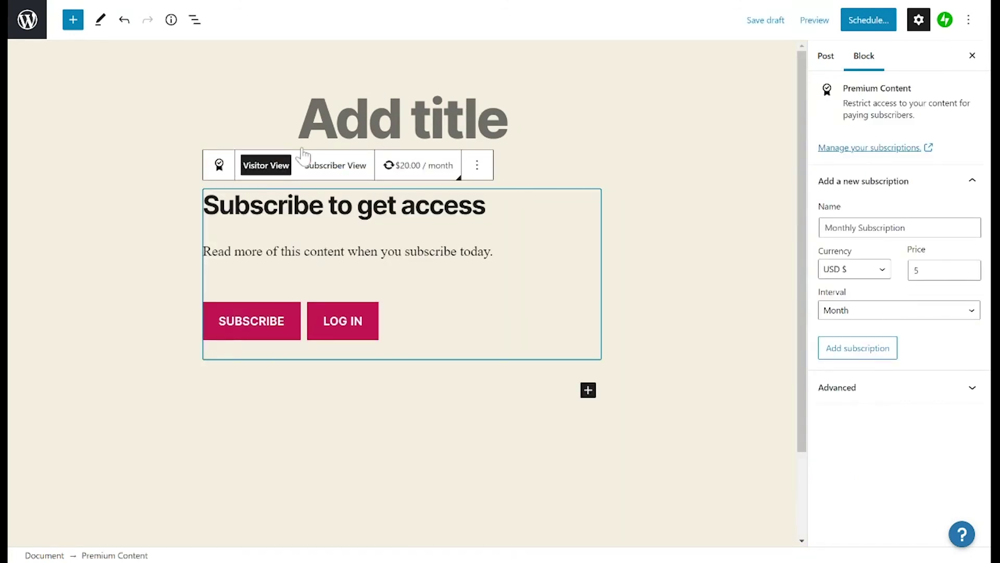
left_click(324, 173)
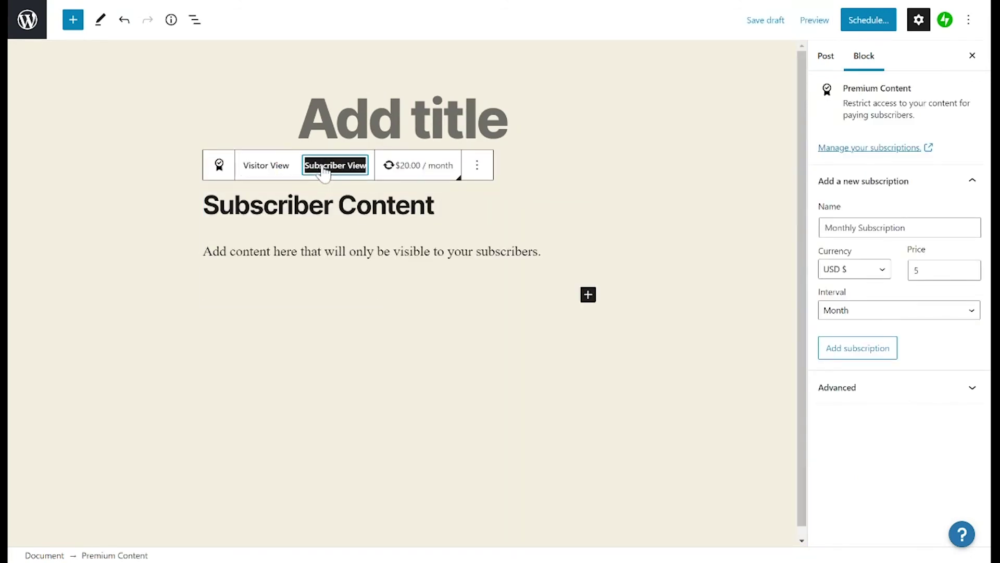
left_click_drag(204, 251, 540, 251)
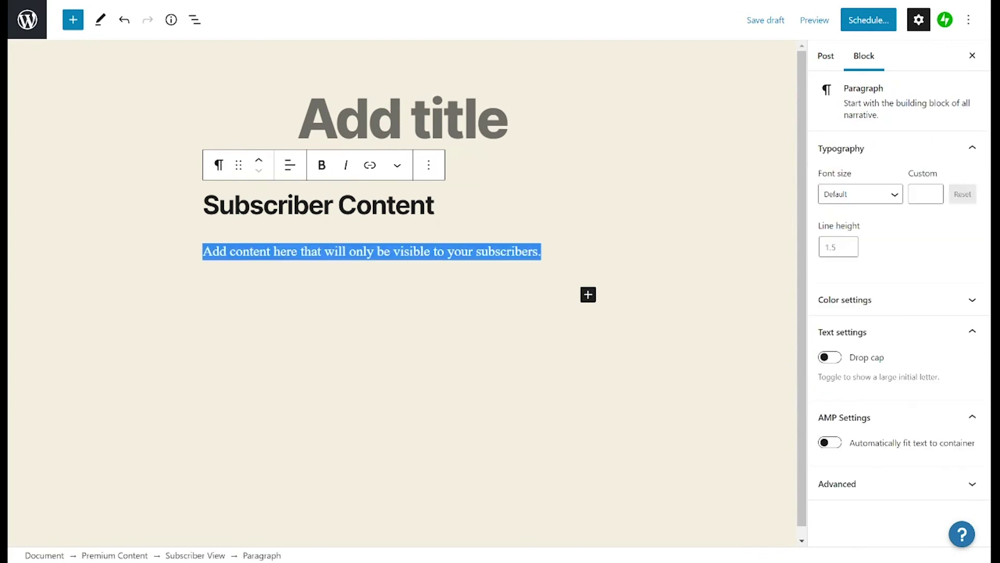
key("BackSpace")
type("Hello my lovely supporters! I'm excited to share a new snippet of music with you all. Have a listen and let me know what you think!")
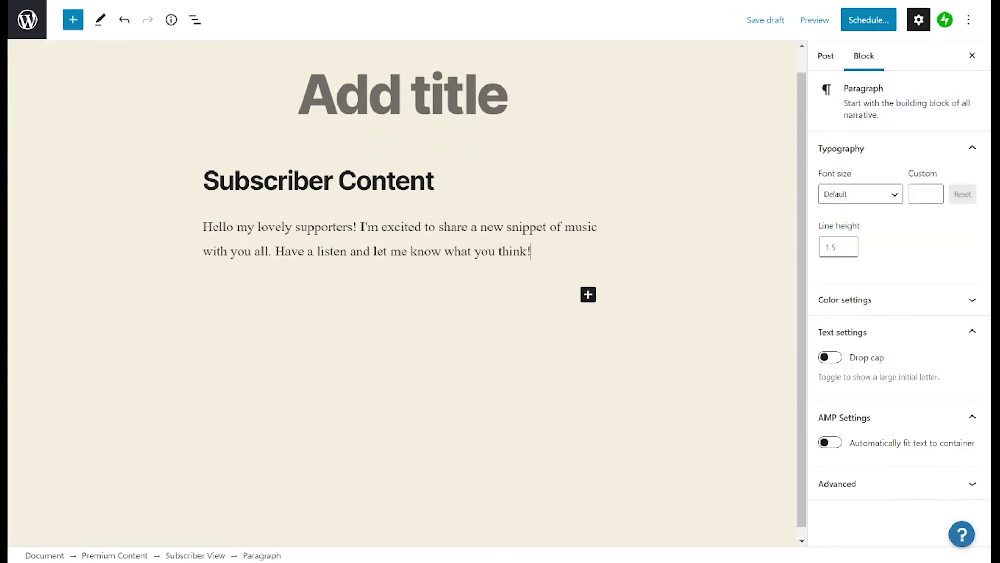
- Select the Premium Content block's Visitor View paragraph for rewriting
left_click(219, 101)
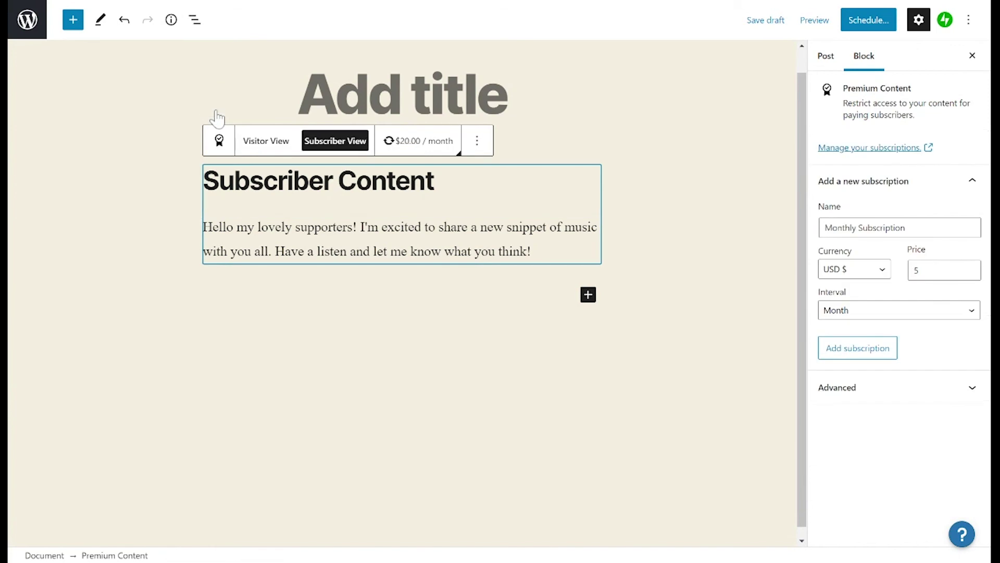
left_click(270, 142)
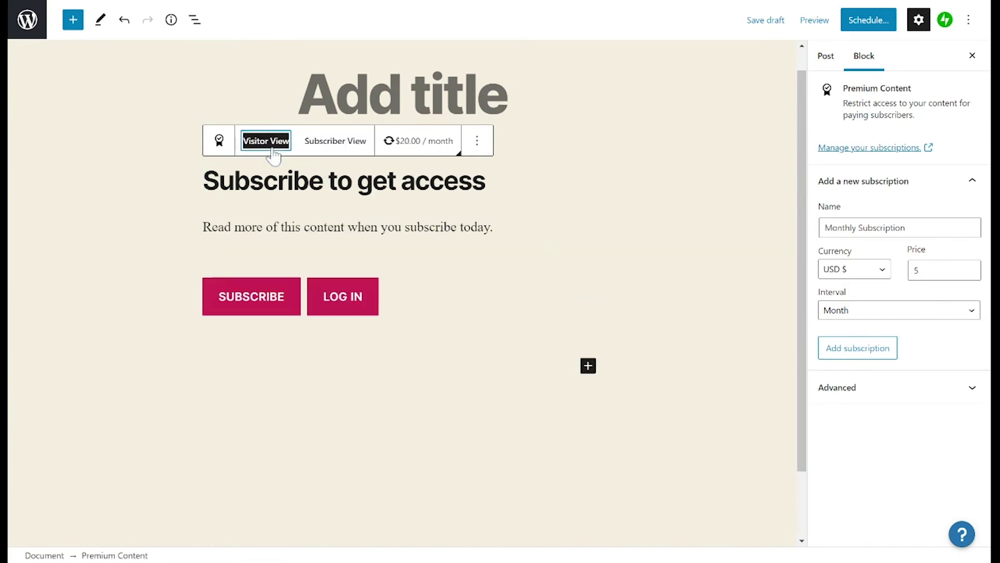
triple_click(347, 227)
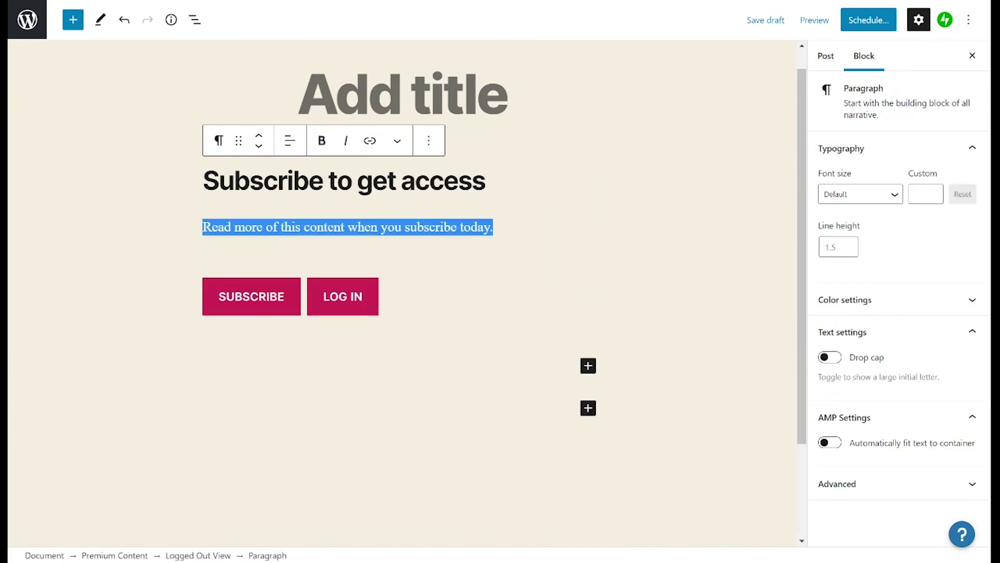
type("For my support")
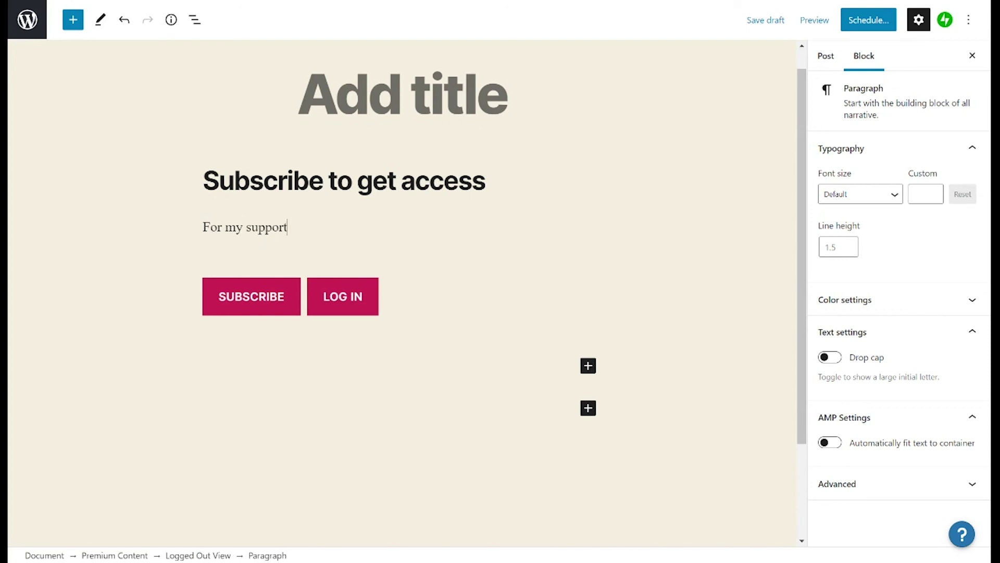
type("ers only ;)")
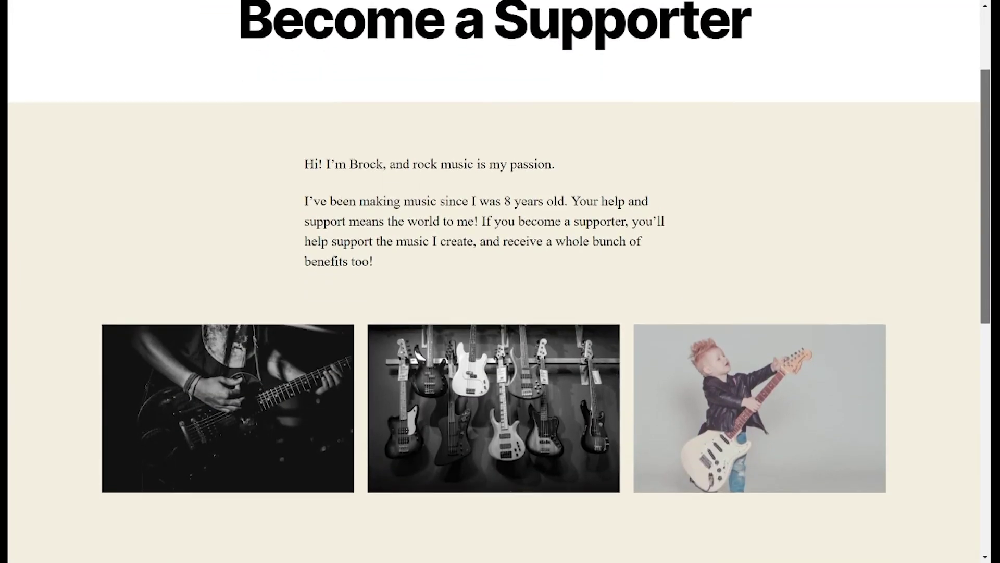
scroll(989, 227, "down", 1)
scroll(988, 226, "down", 1)
scroll(988, 226, "down", 1)
left_click_drag(988, 227, 988, 293)
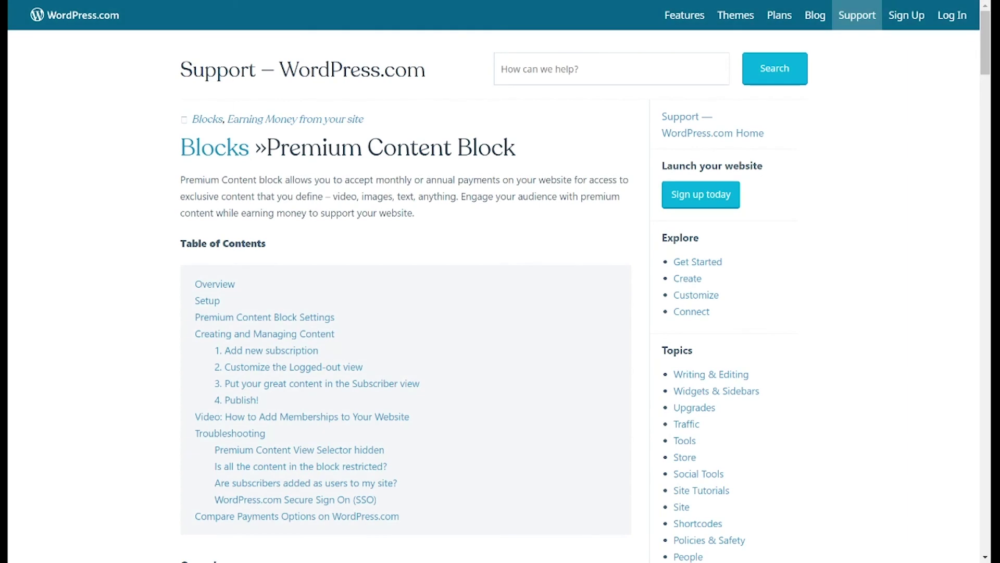
- Select the Premium Content Block heading and switch to another window
left_click_drag(516, 148, 267, 148)
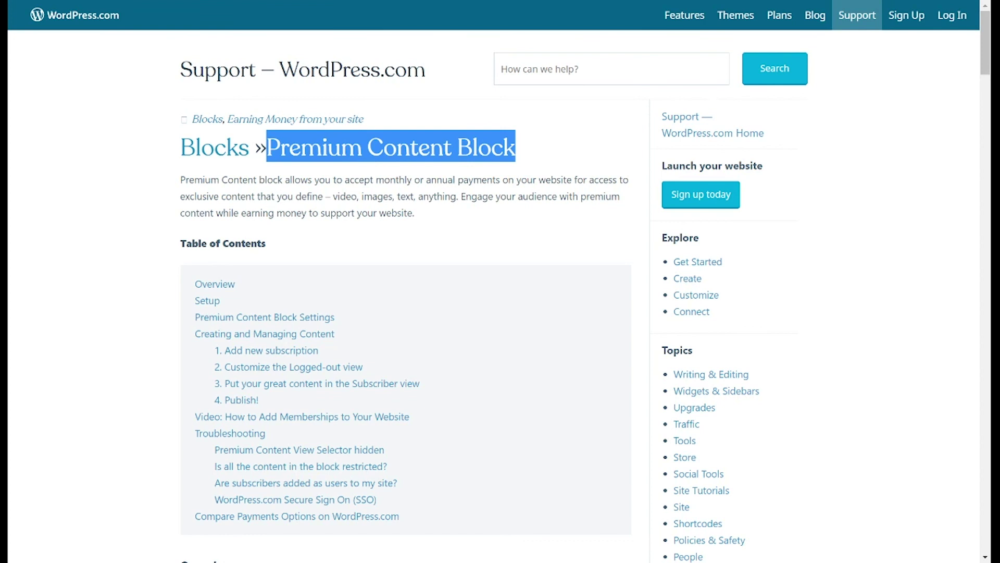
key("alt+Tab")
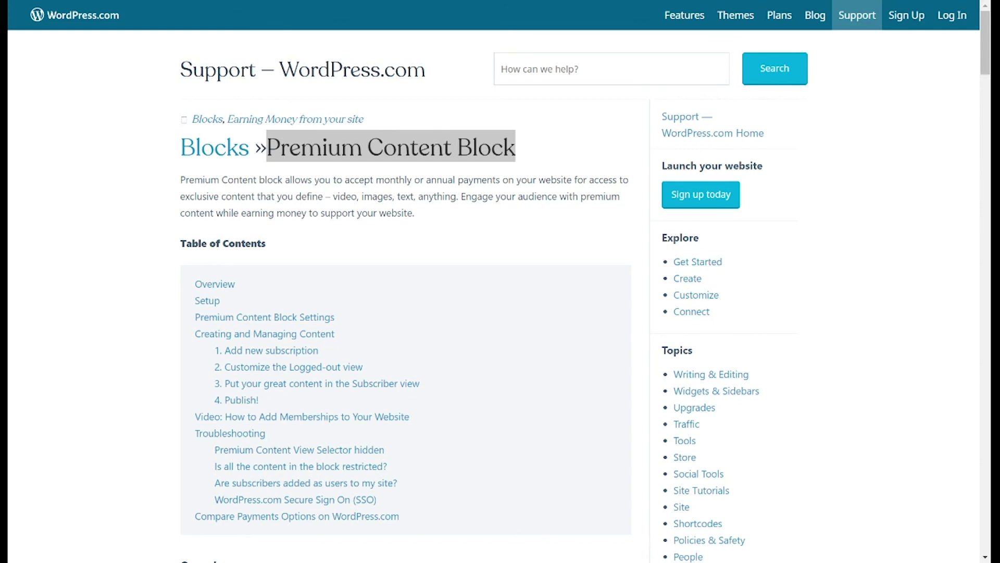